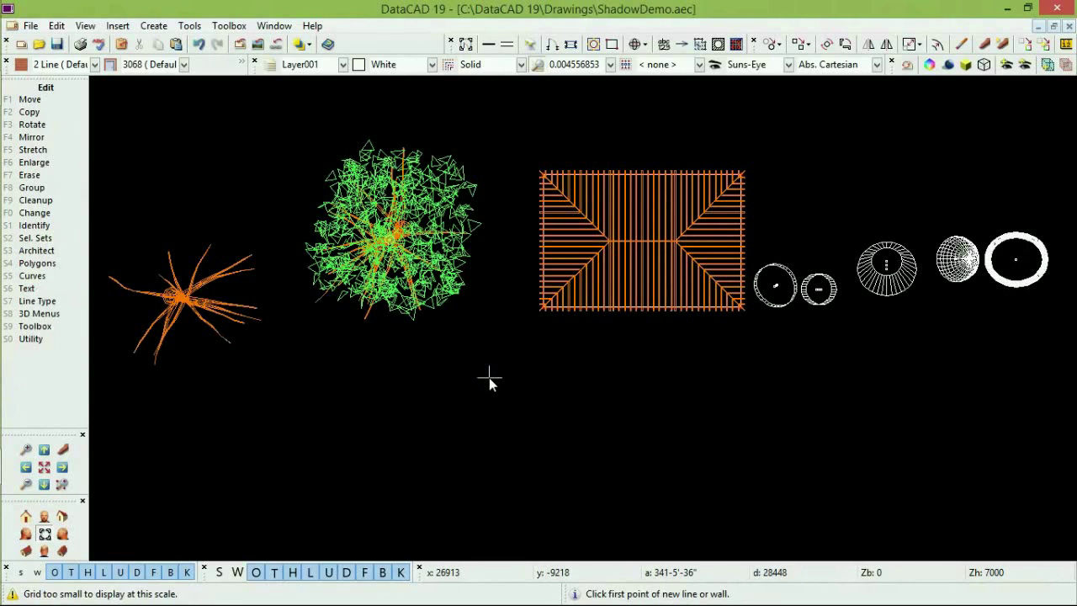
Load the Shadow macro from the toolbox.
key("shift+F9")
key("F1")
key("Return")
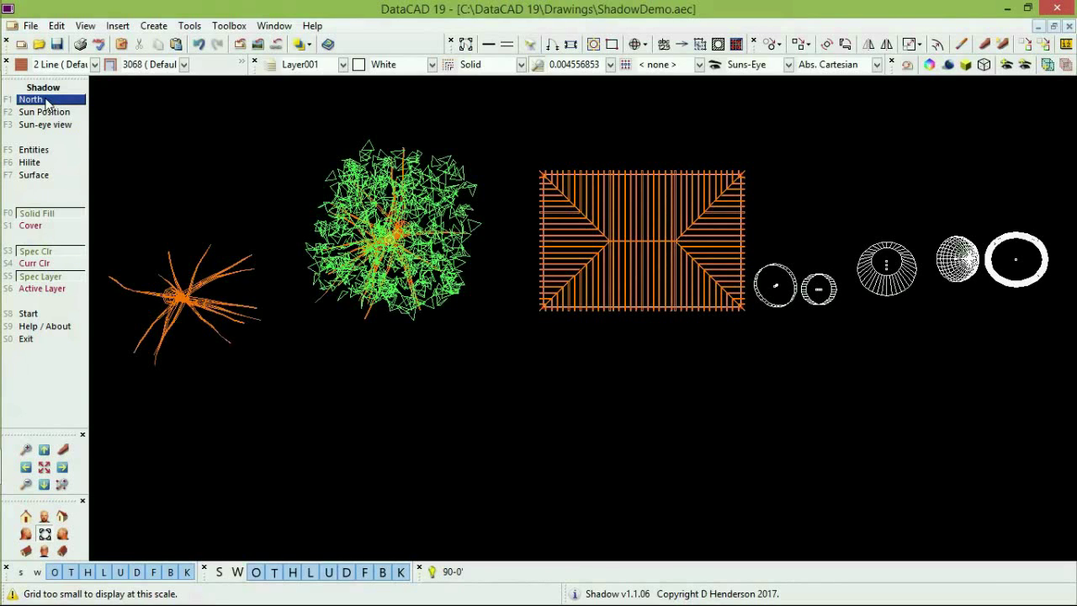
Redefine north as a line tilted about 81°, with ortho mode turned off.
left_click(46, 101)
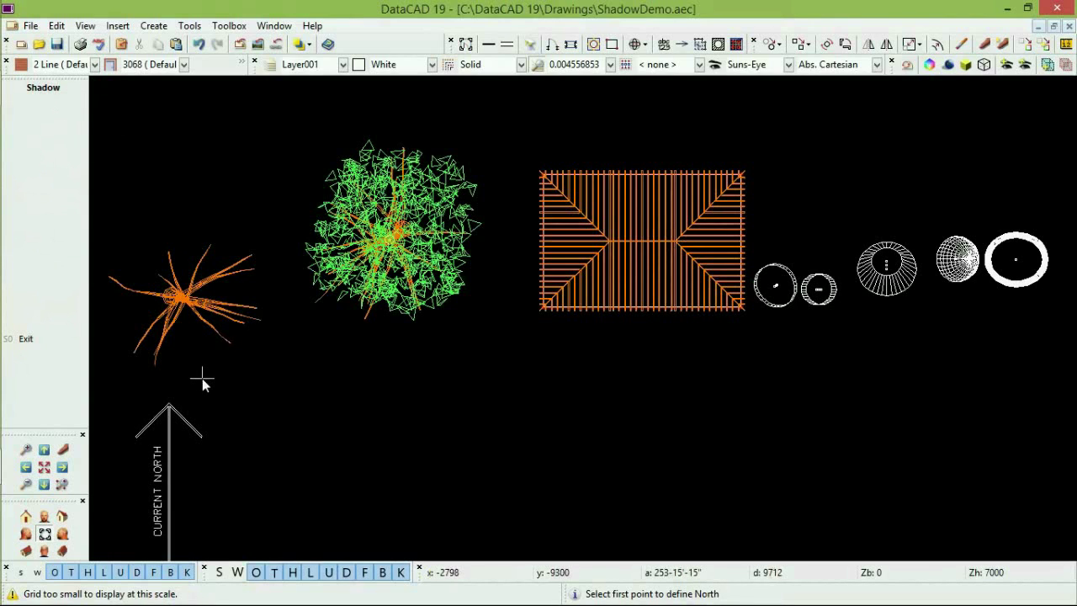
left_click(236, 530)
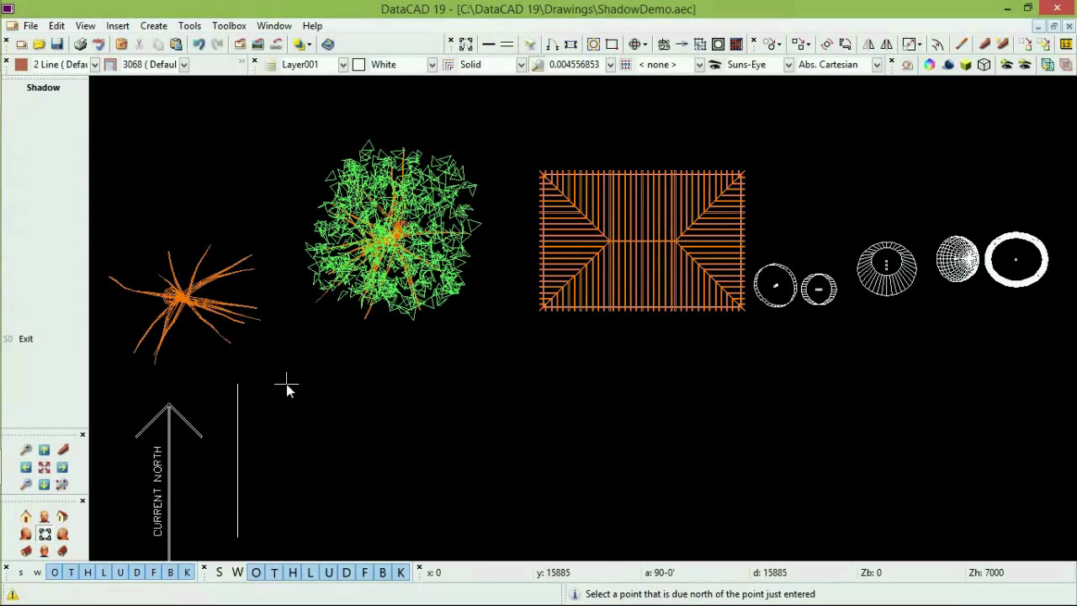
key("o")
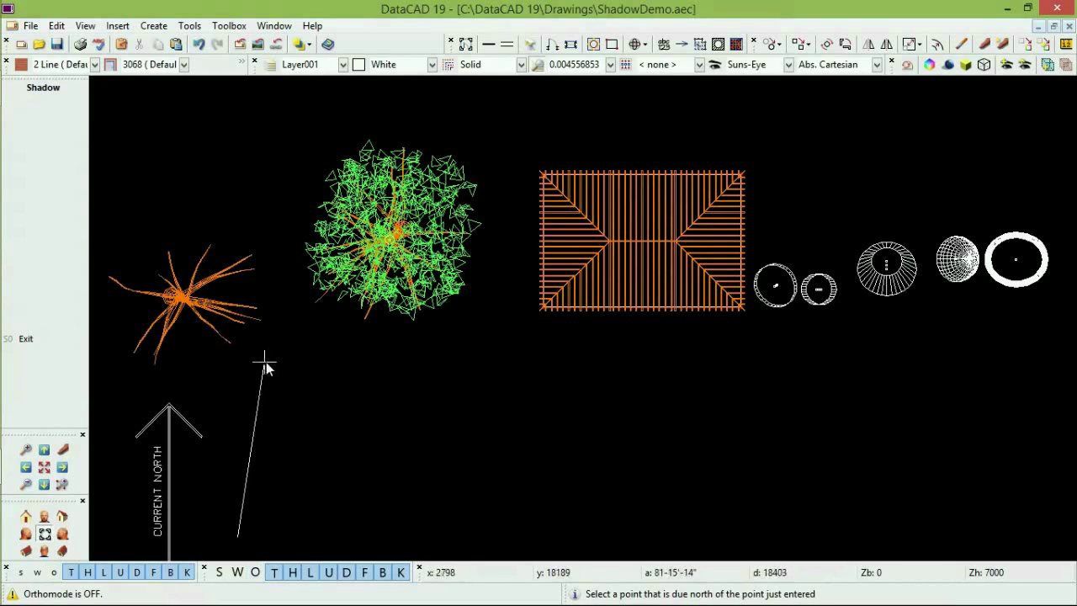
left_click(266, 361)
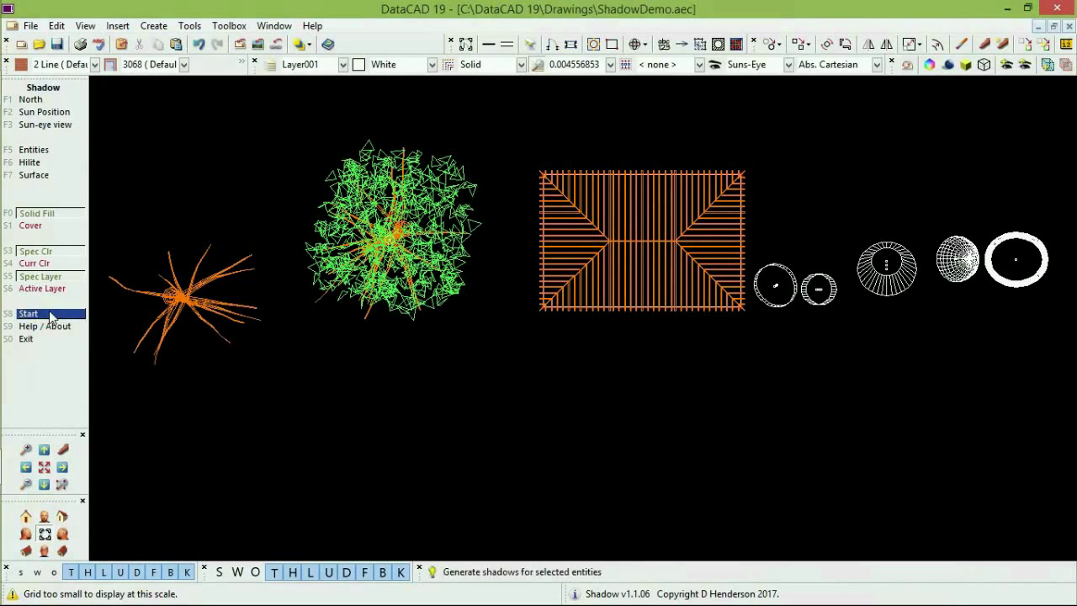
Show the Sun Position menu with its Simsbury CT solstice and equinox presets.
left_click(65, 115)
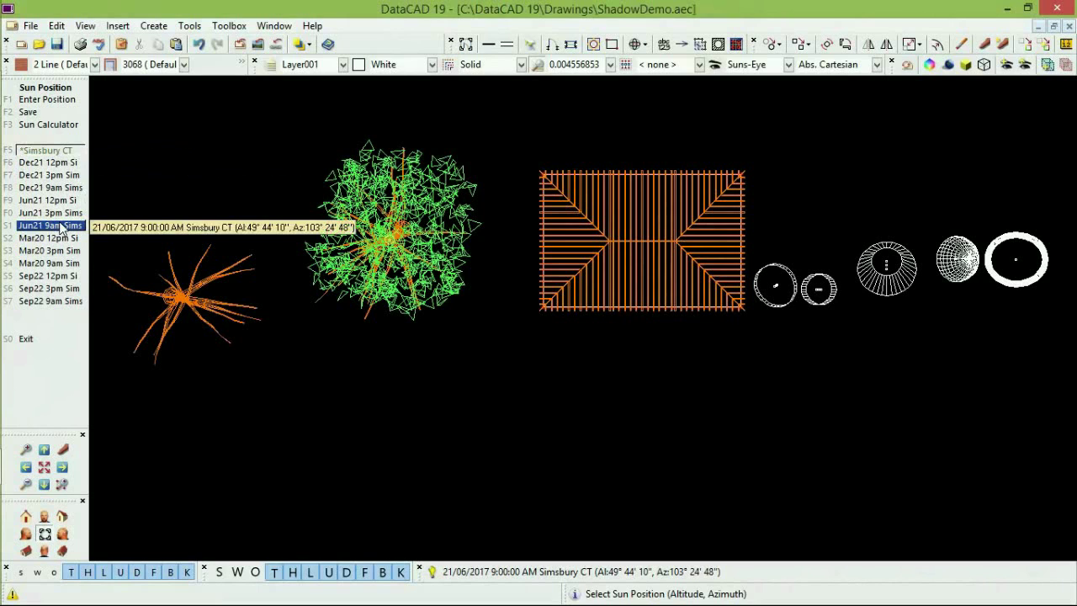
Open the Sun Position Calculator, move it up-left, then switch to Google Maps.
left_click(65, 131)
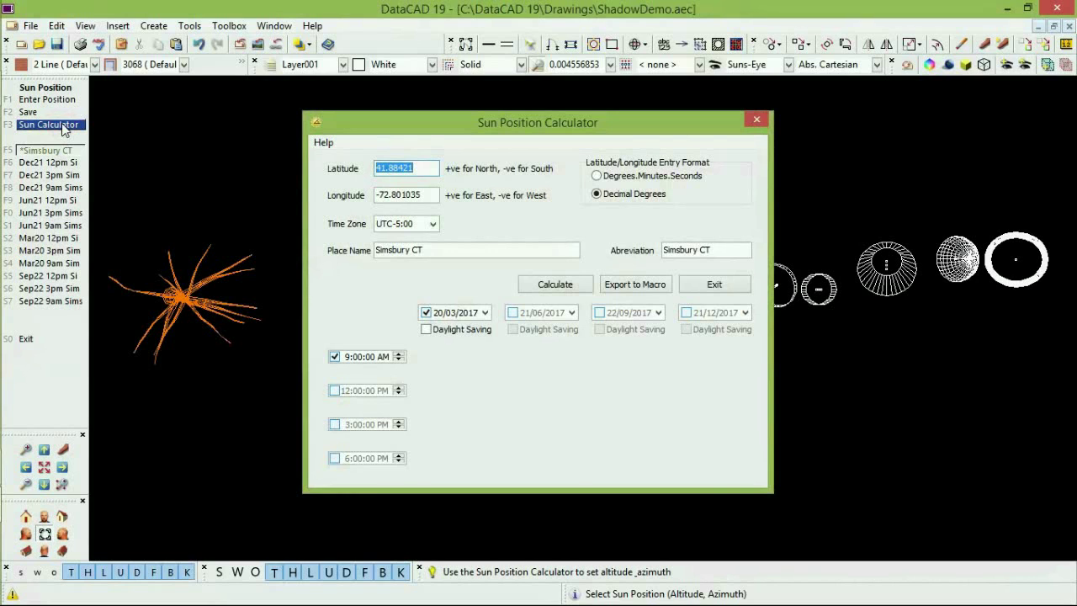
left_click_drag(487, 128, 423, 116)
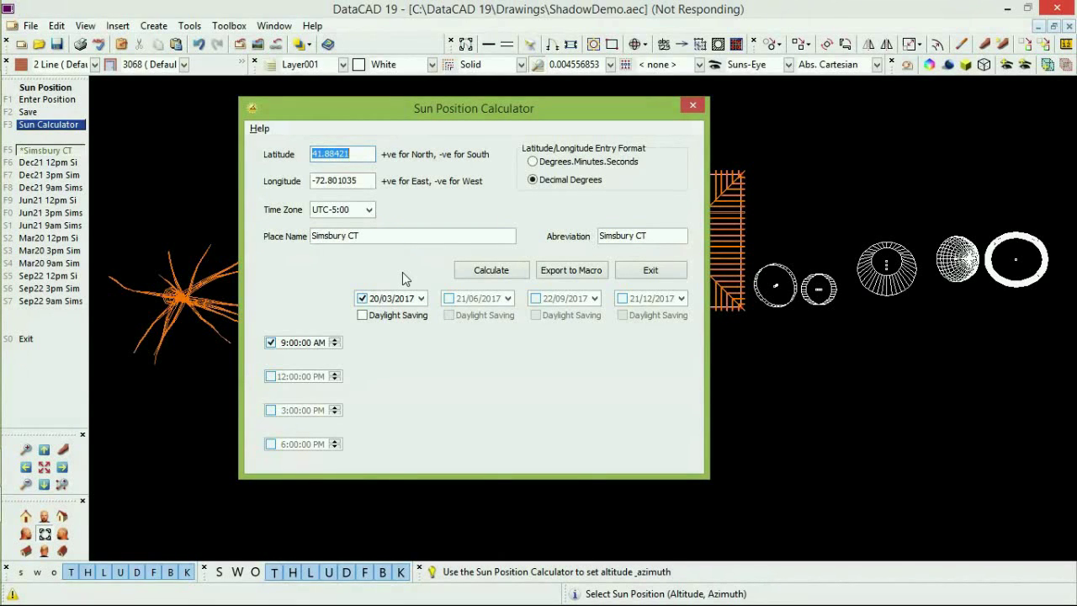
key("alt+Tab")
key("alt+Tab")
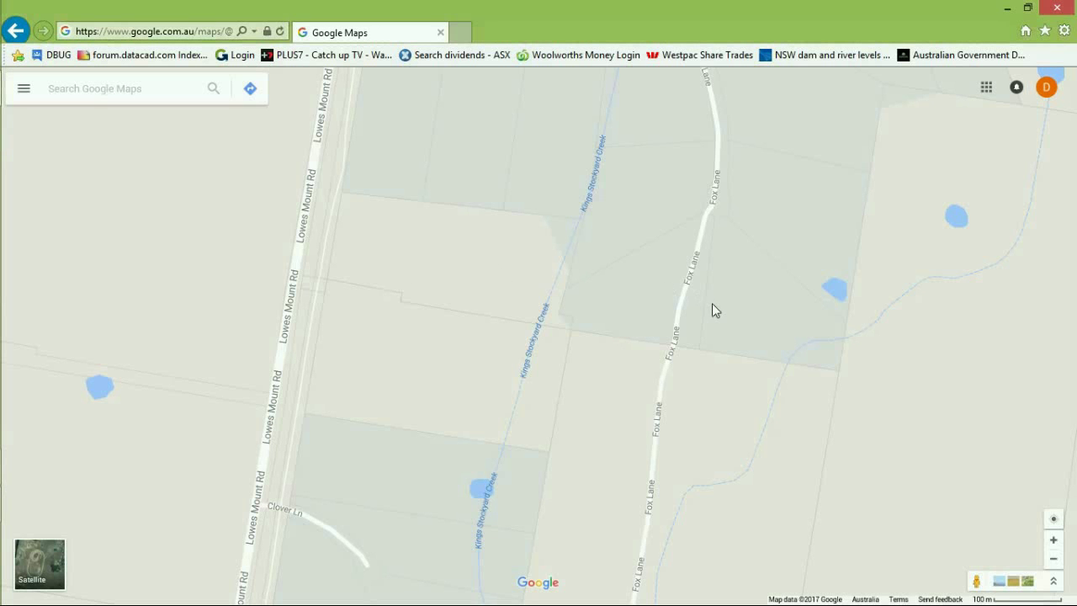
right_click(717, 207)
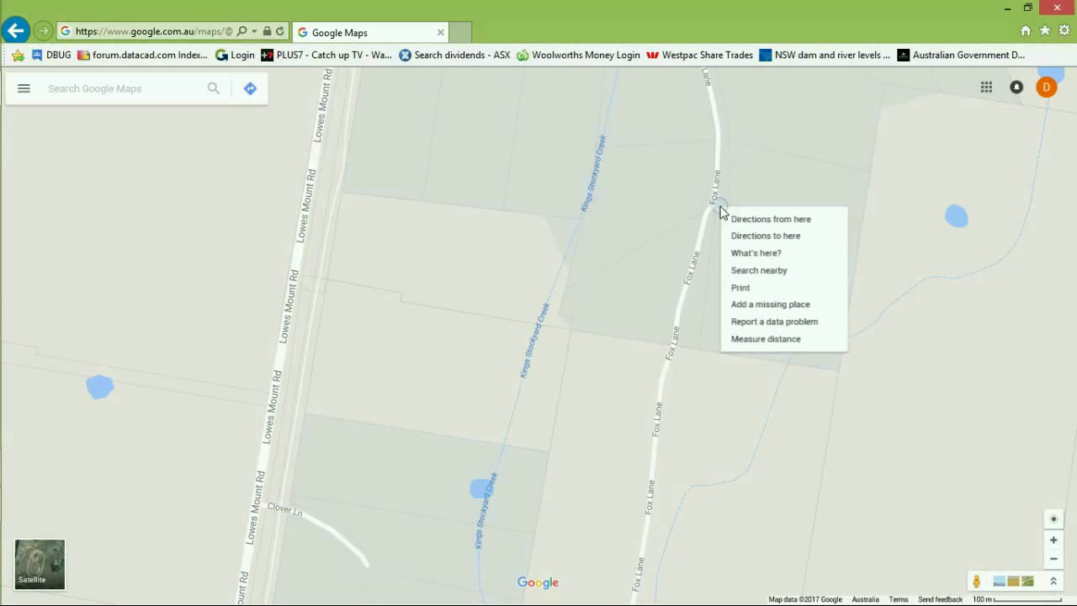
left_click(754, 252)
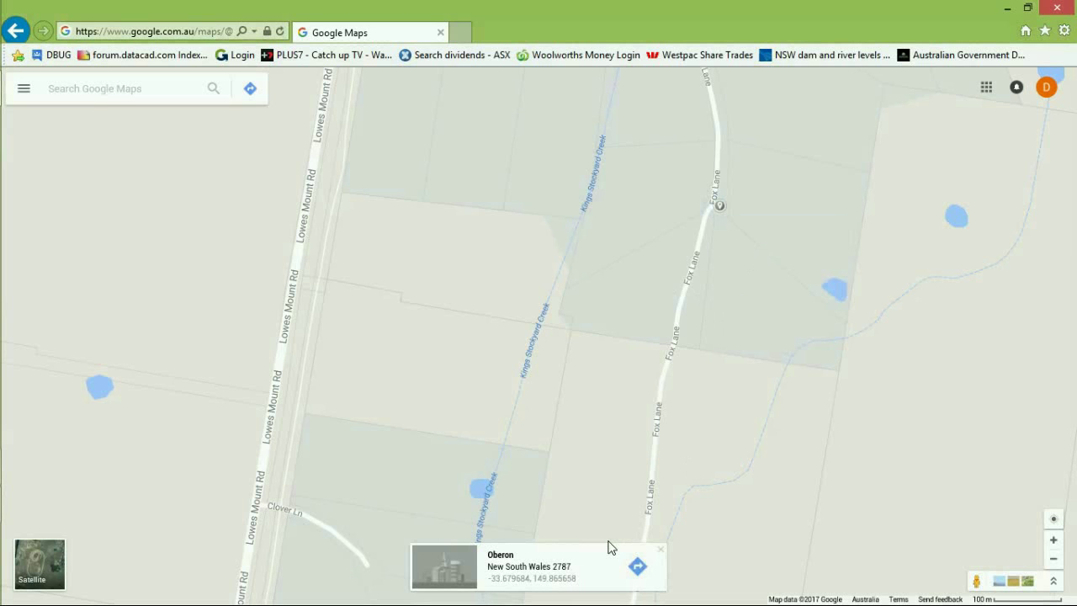
key("alt+Tab")
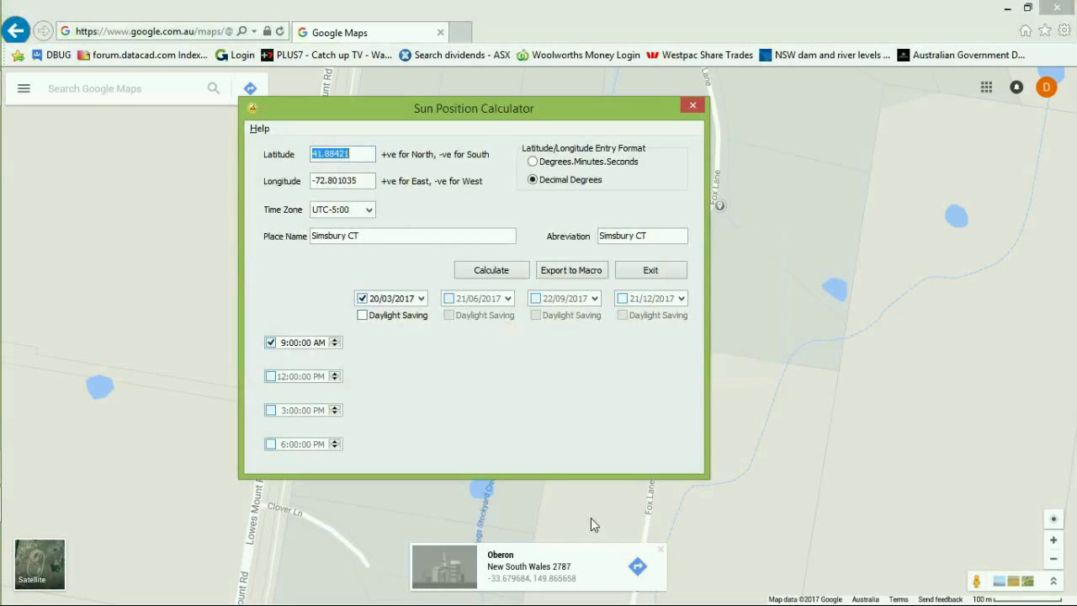
key("Tab")
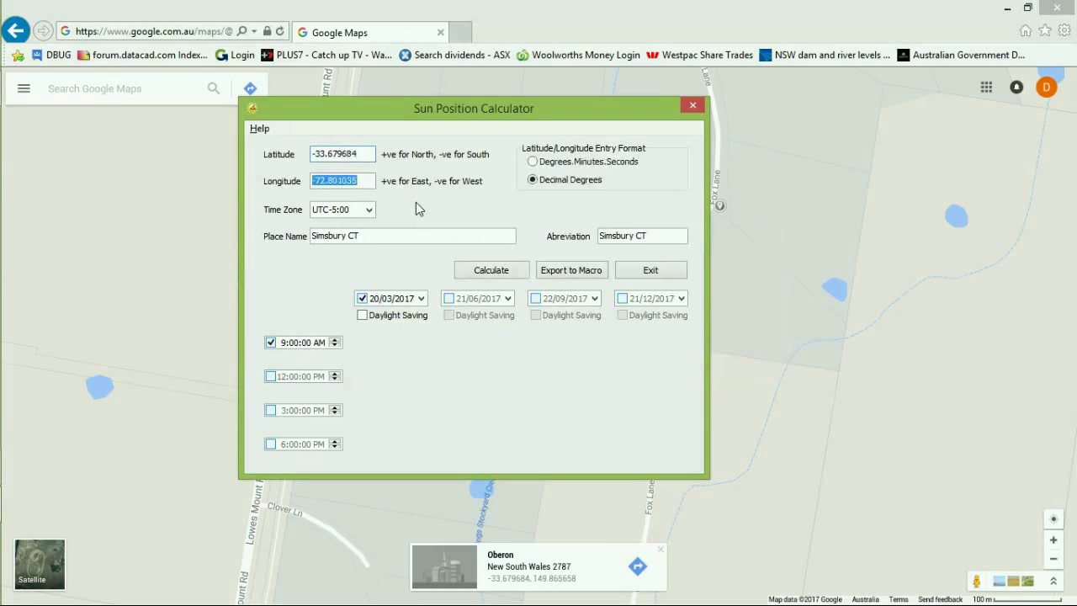
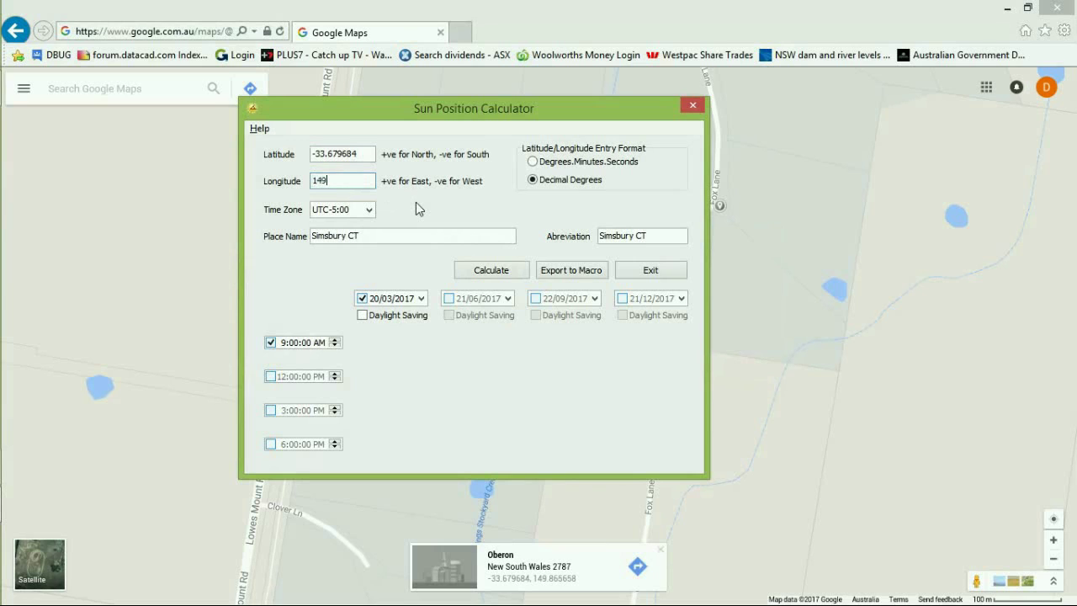
key("Tab")
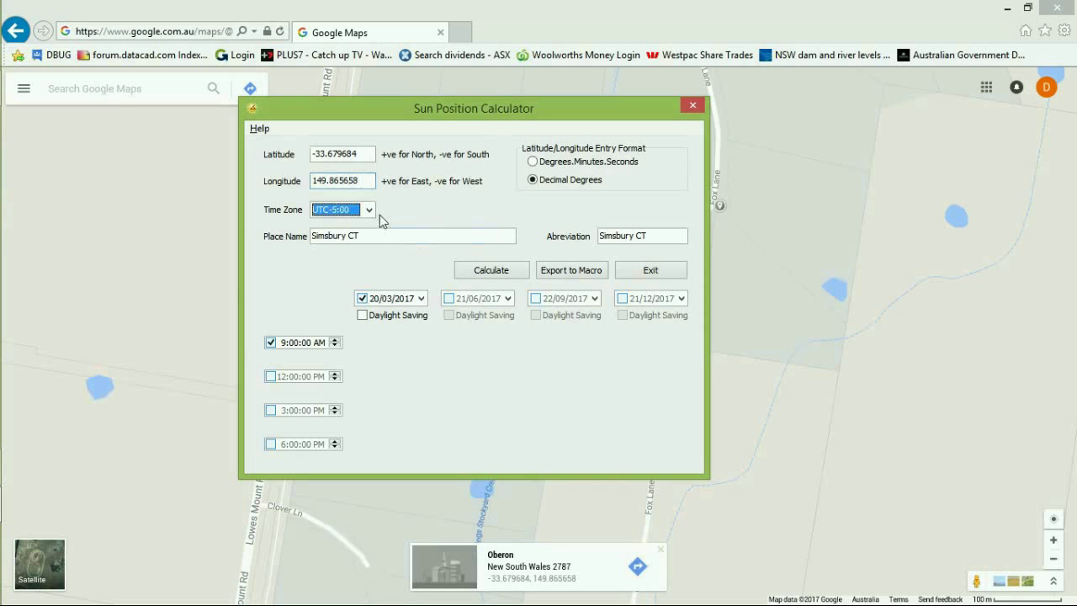
left_click(368, 209)
scroll(371, 240, "up", 4)
scroll(372, 235, "up", 5)
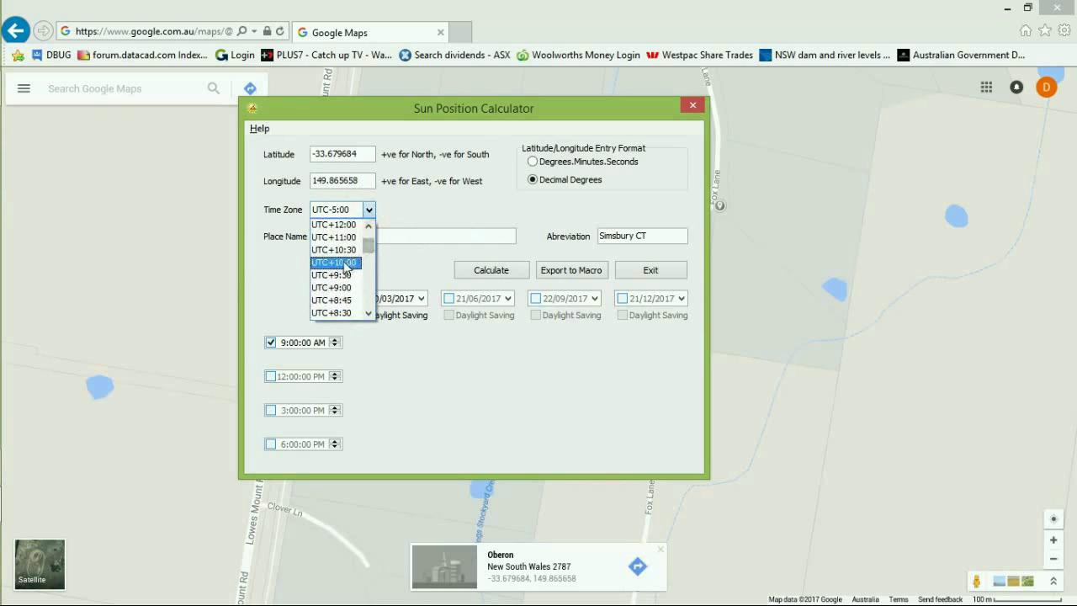
left_click(345, 263)
left_click_drag(375, 235, 157, 235)
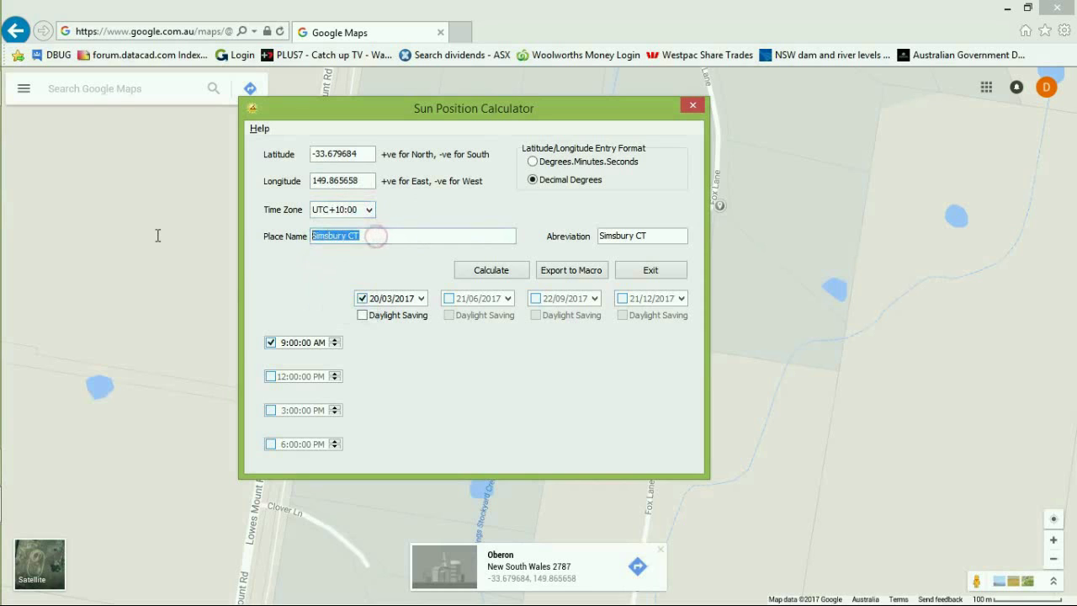
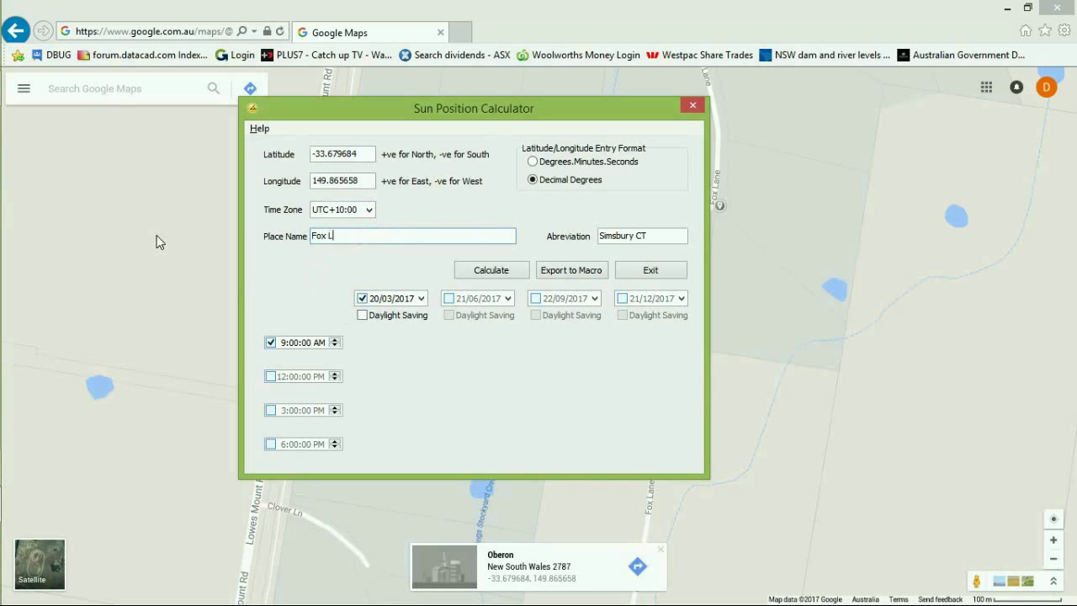
key("Tab")
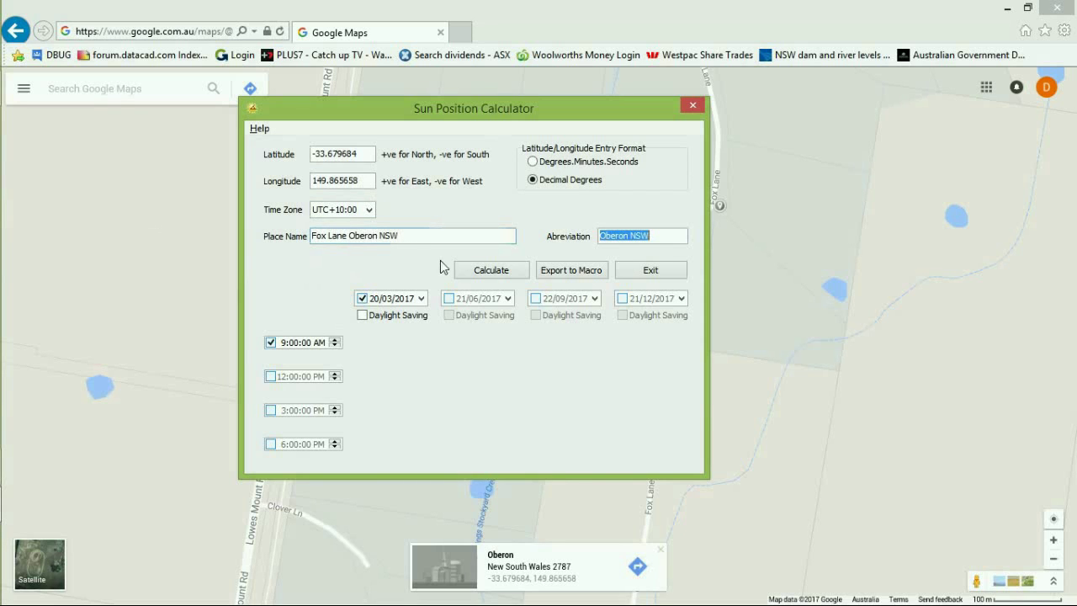
left_click(662, 233)
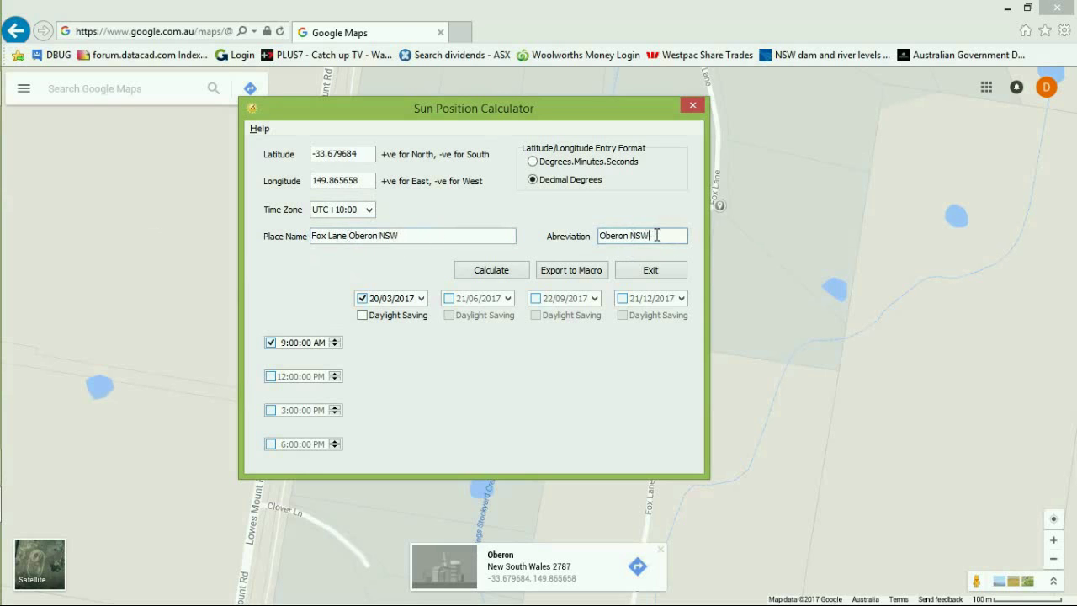
left_click_drag(649, 236, 495, 235)
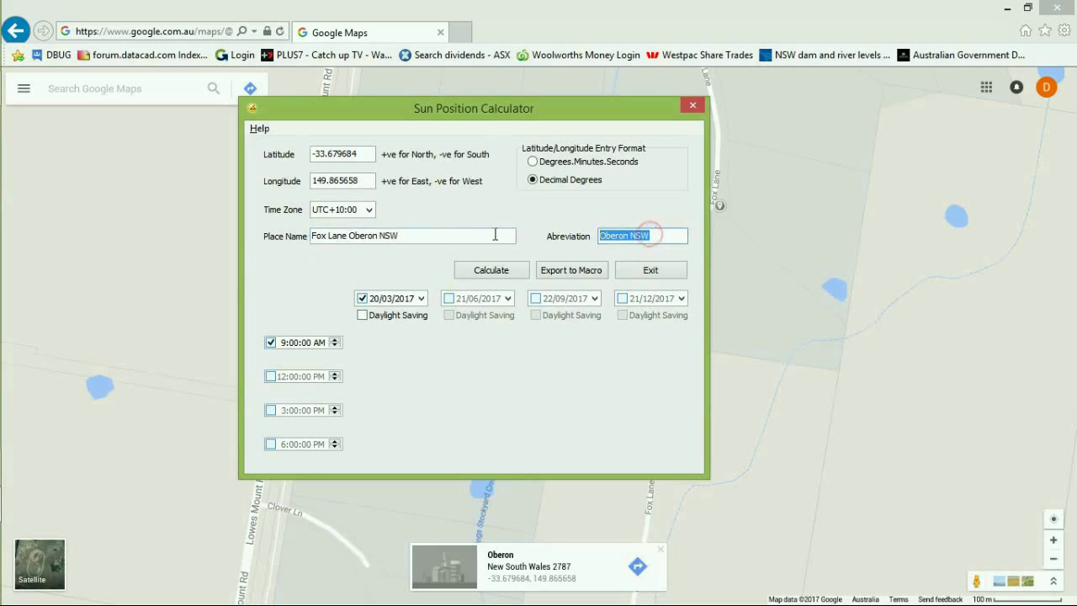
type("Fox L")
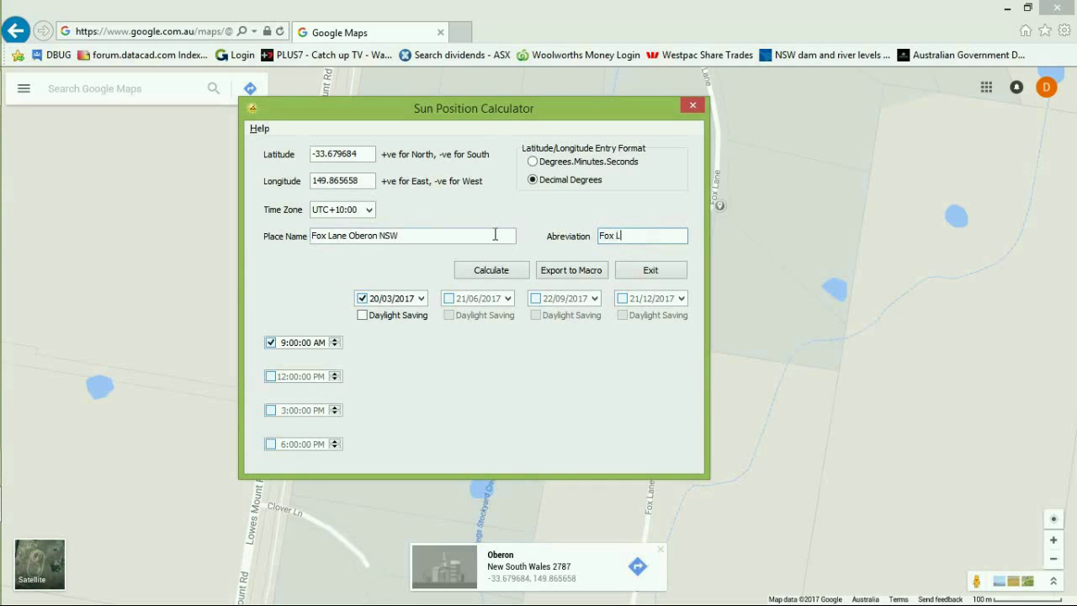
type("n Ob")
Include the 9 AM, 12 PM, 3 PM and 6 PM times and change the September date to 7/09/2017.
left_click(270, 344)
left_click(270, 342)
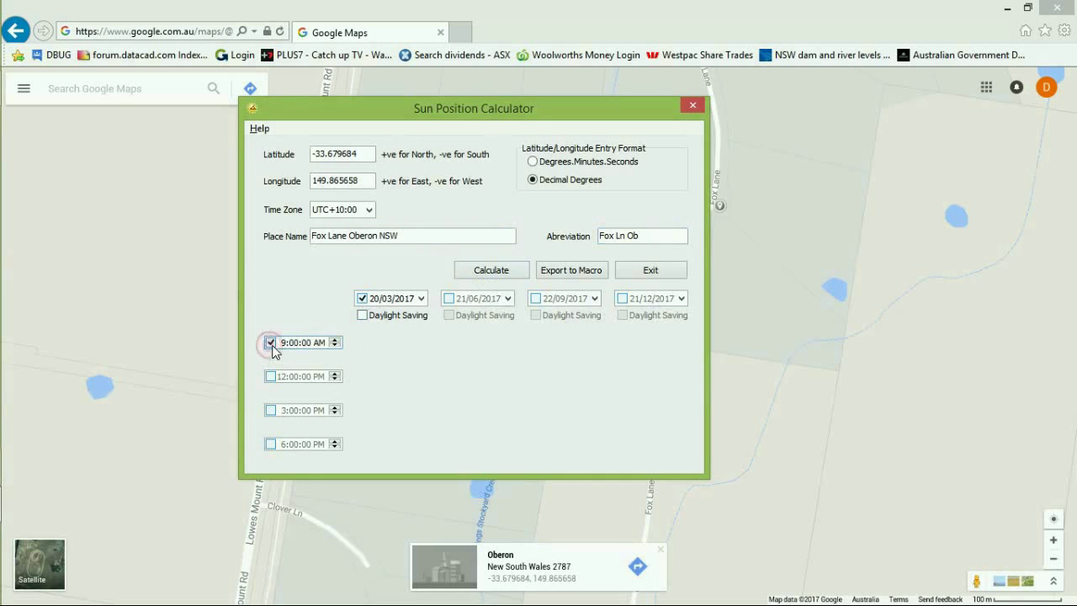
left_click(535, 297)
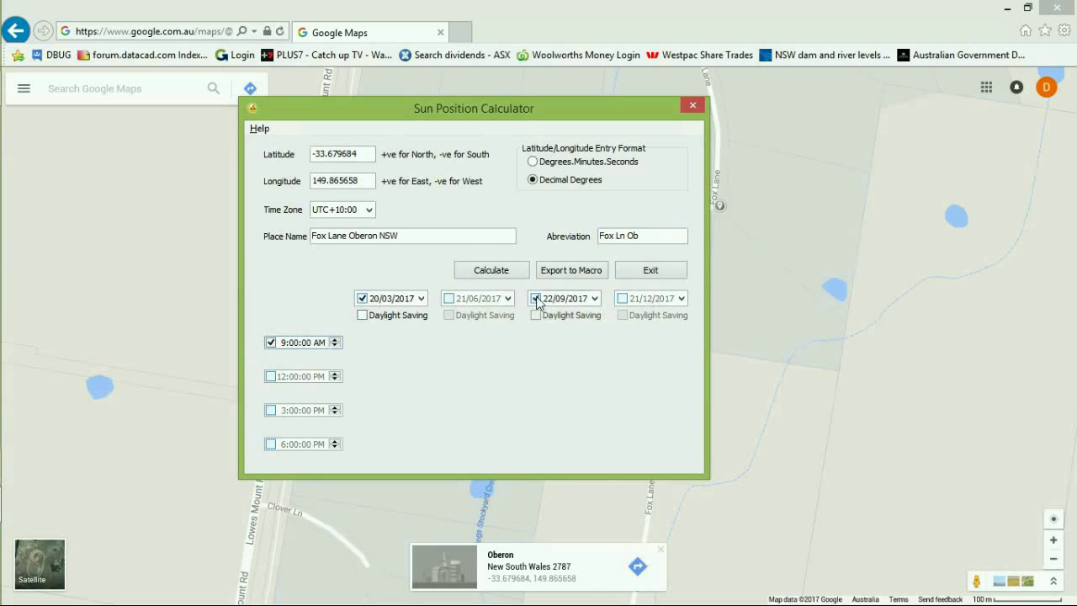
left_click(622, 299)
left_click(270, 409)
left_click(270, 376)
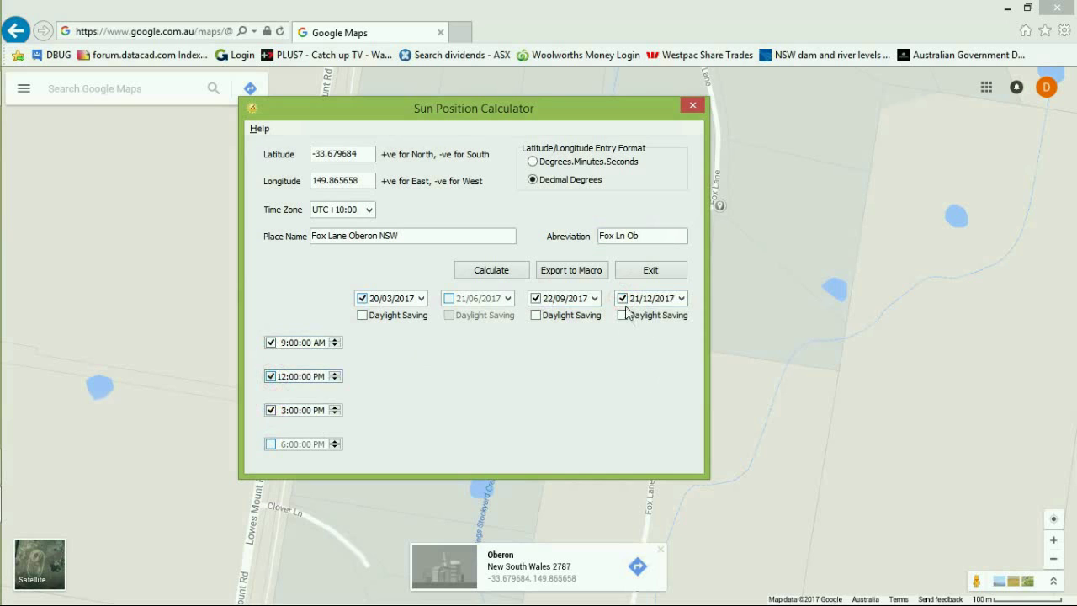
left_click(594, 299)
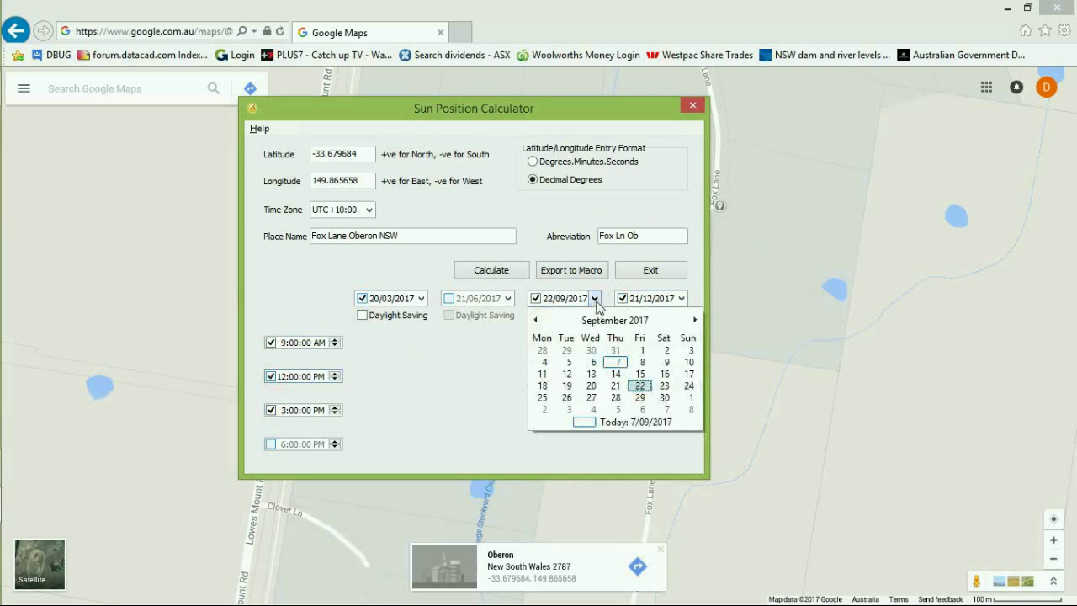
left_click(641, 421)
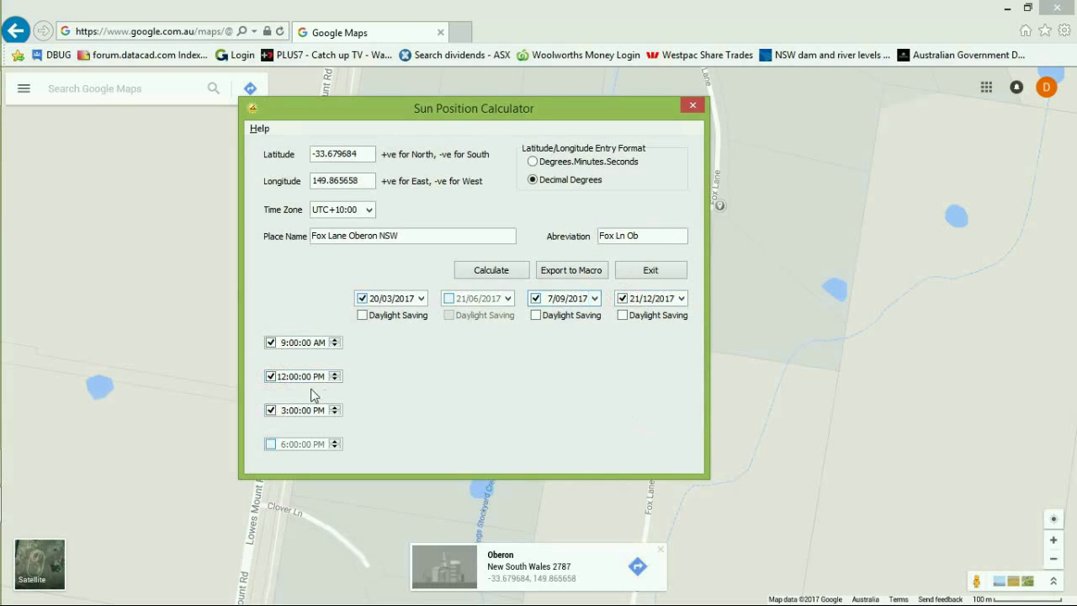
left_click(292, 412)
left_click(270, 445)
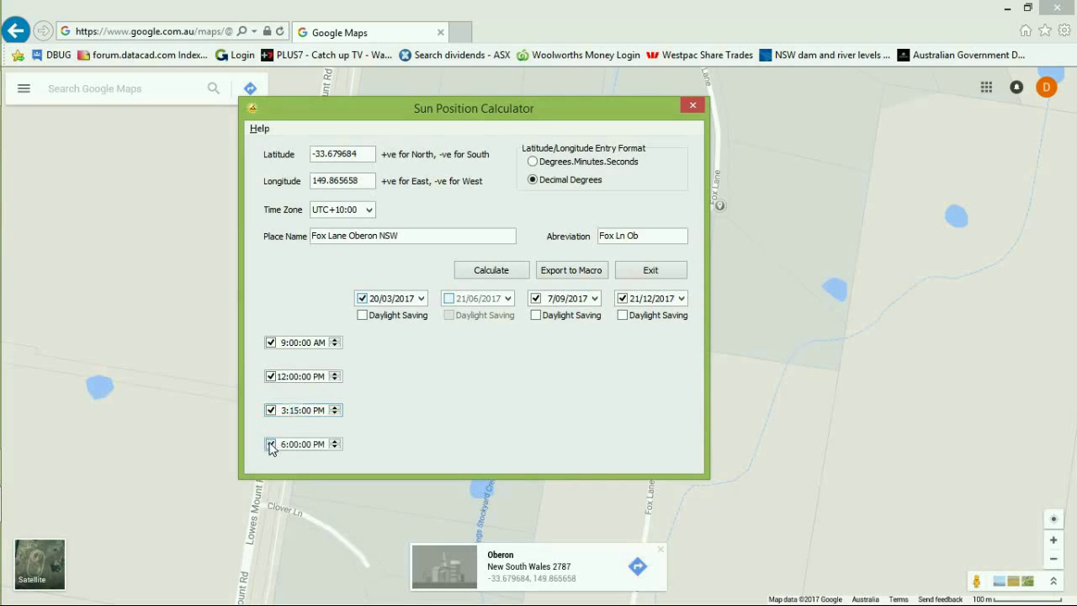
Add 21/06/2017, change December to 25/12/2017, and calculate all sun positions.
left_click(448, 298)
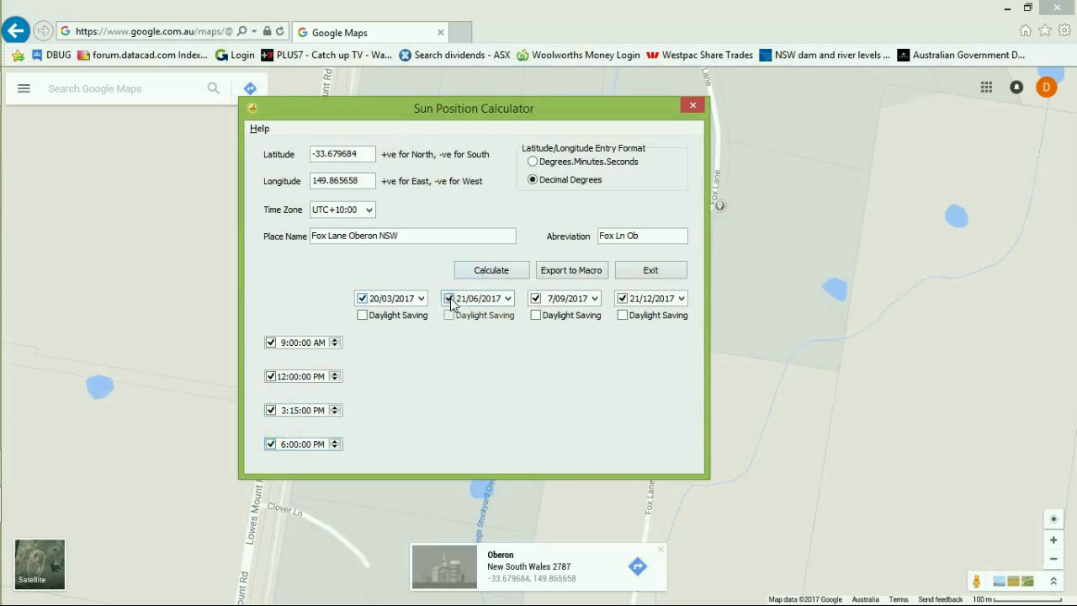
left_click(681, 299)
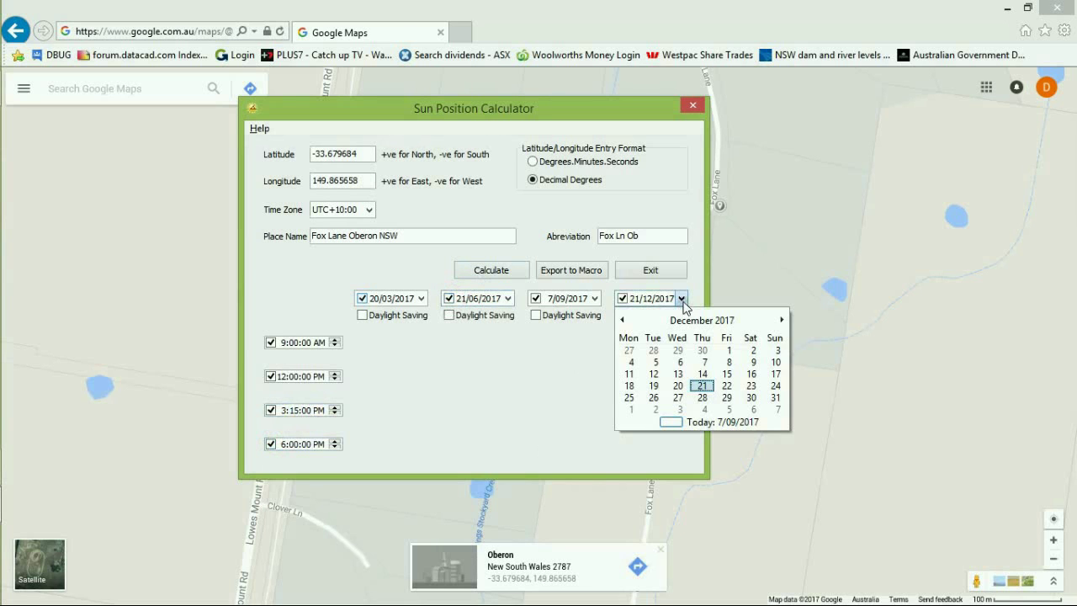
left_click(630, 396)
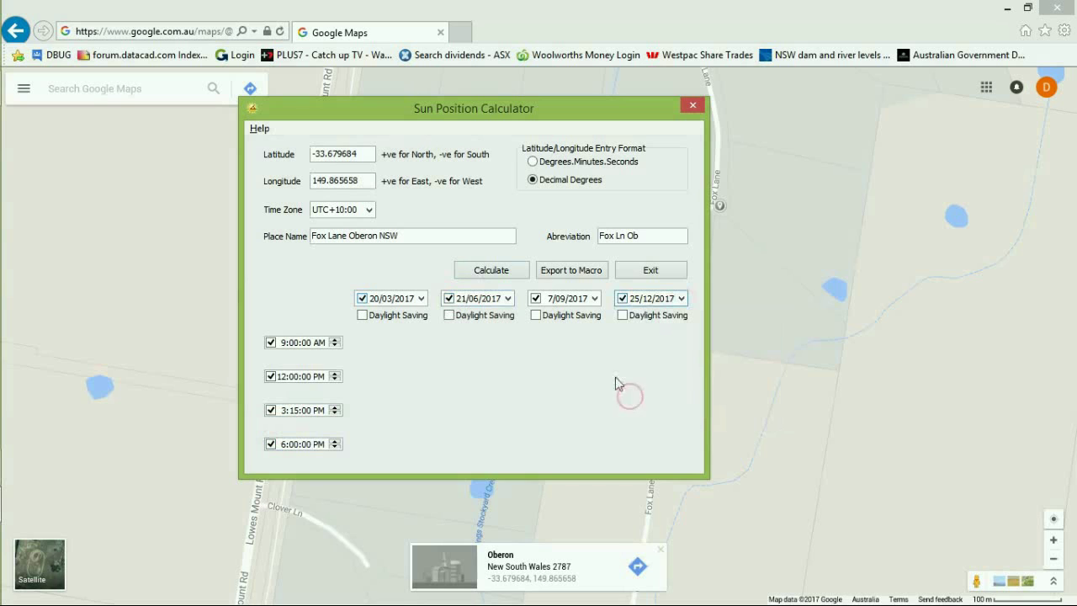
left_click(489, 270)
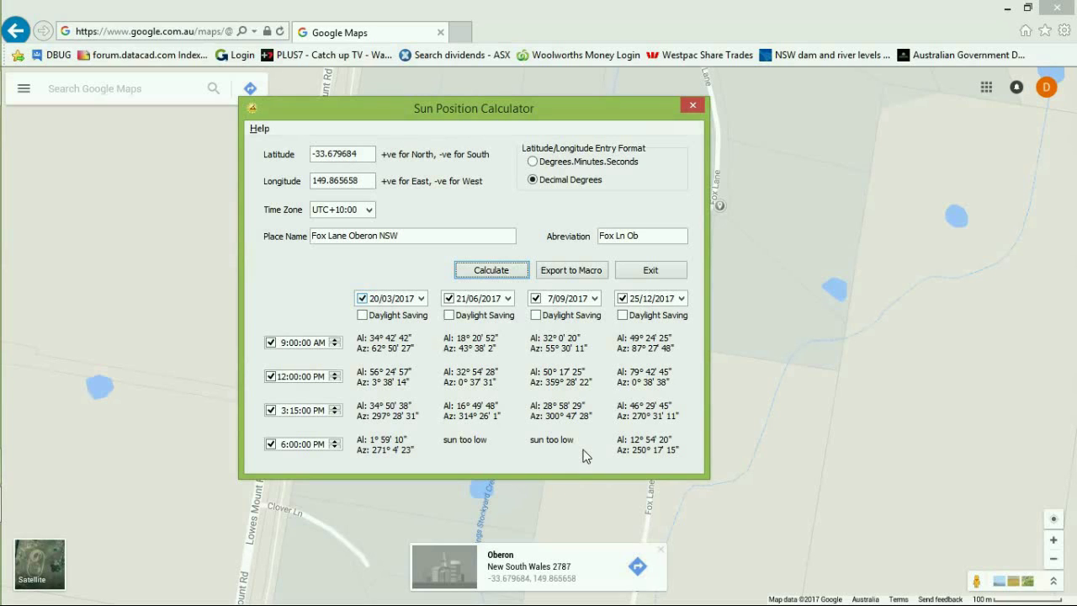
Send the 7/09/2017 9:00 AM altitude and azimuth to DataCAD and export the positions as a macro.
left_click(555, 350)
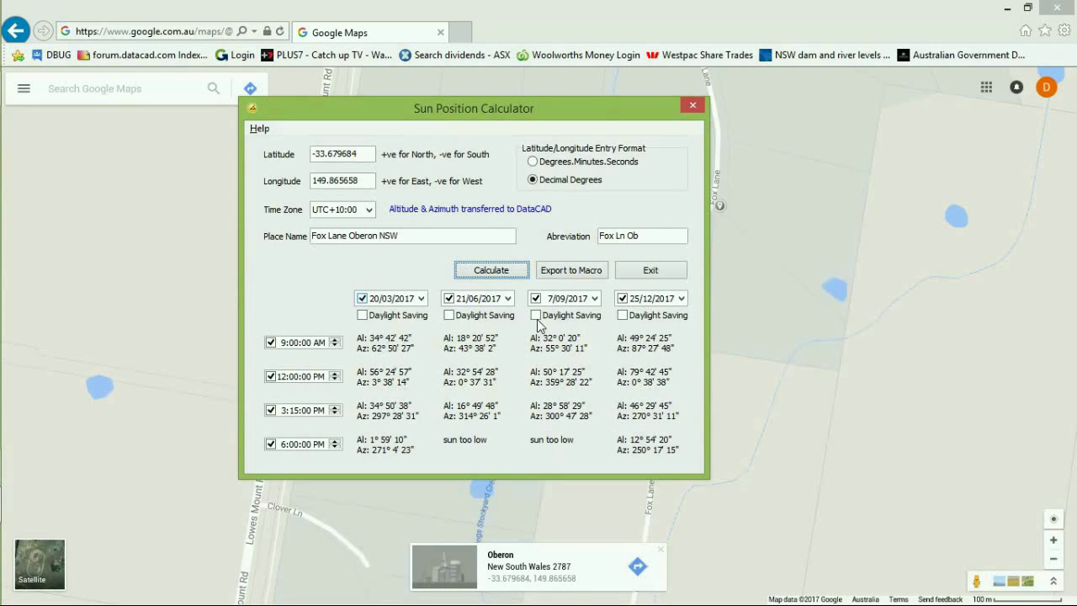
left_click(572, 274)
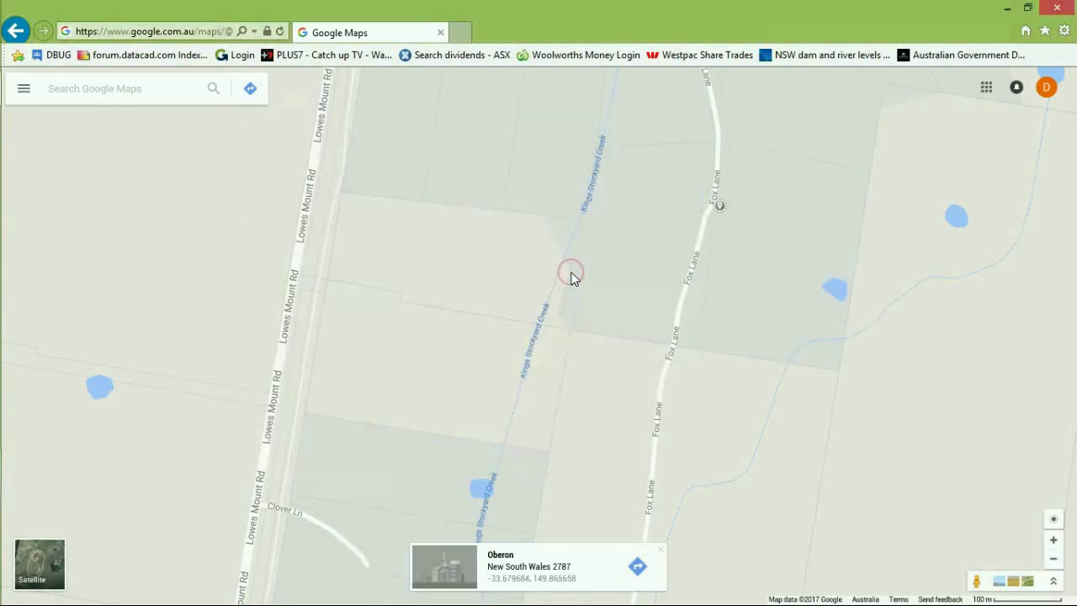
Back in DataCAD, accept Sep7 9am Fox Ln Ob as the new sun position.
key("alt+Tab")
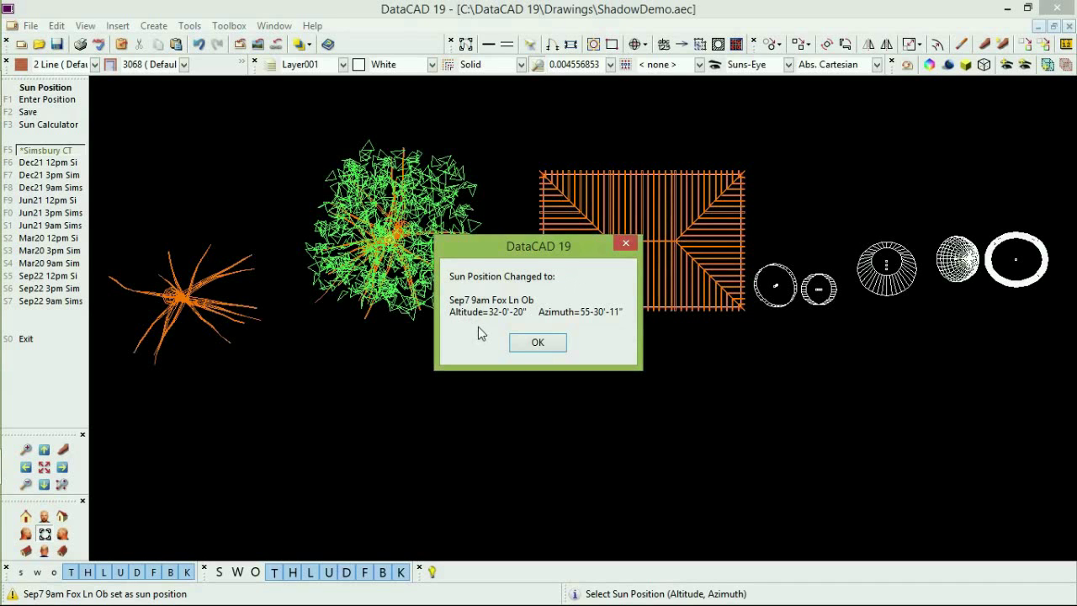
left_click(538, 343)
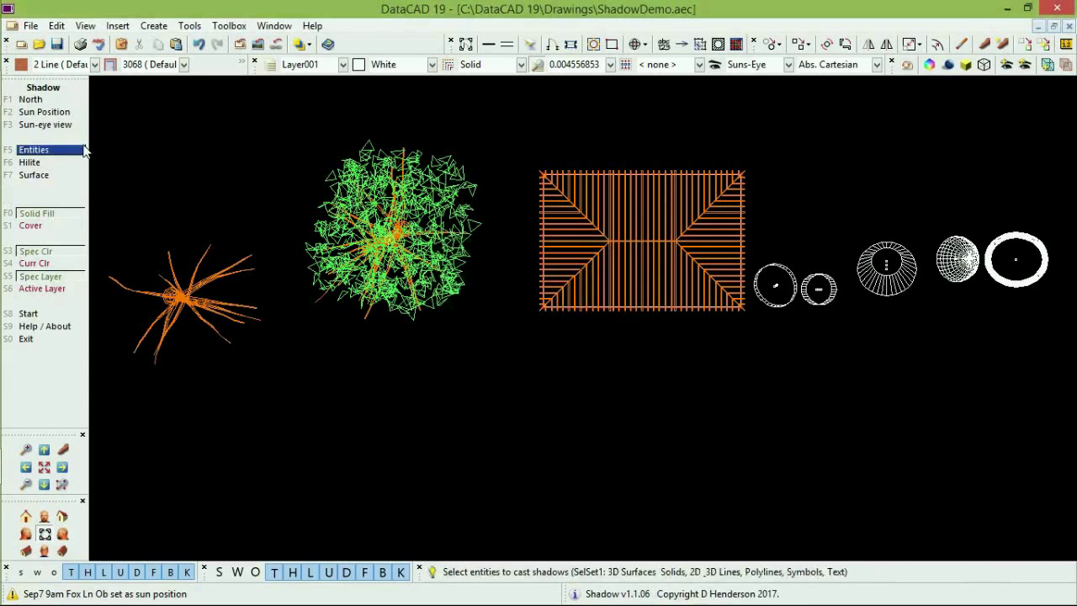
Filter the saved sun positions by 'Sep* Fox Ln Ob' and choose the Sep7 9am Fox Lane preset.
left_click(71, 114)
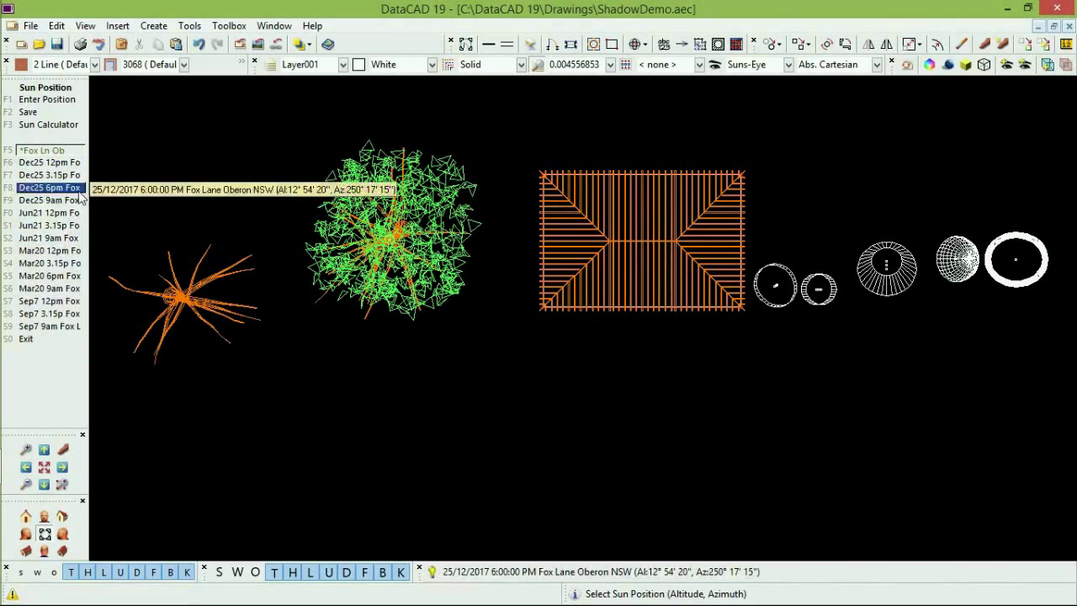
left_click(72, 150)
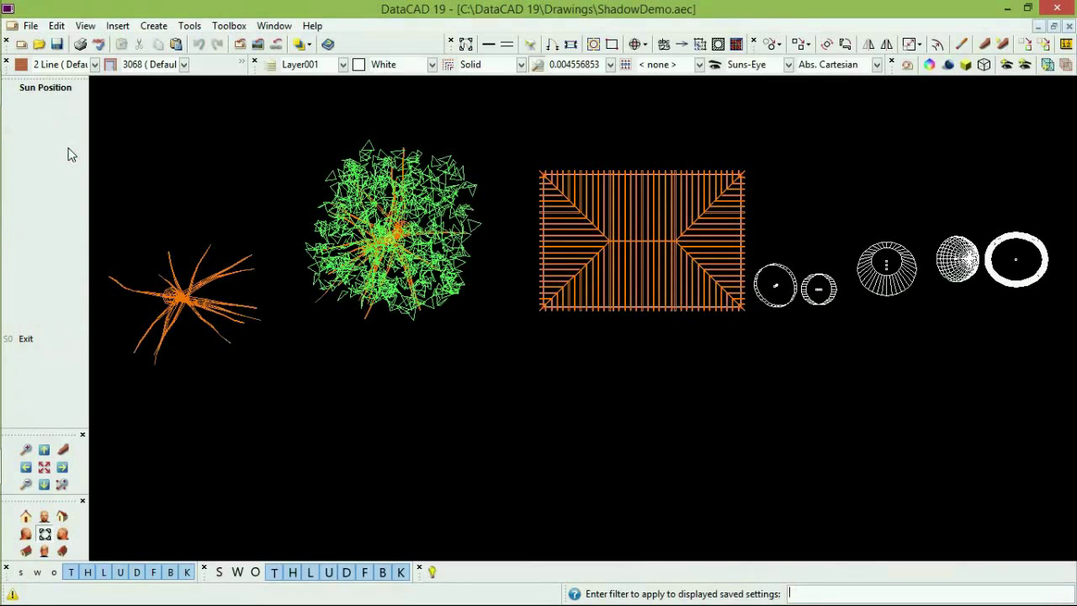
type("Sep* Fox Ln Ob")
key("Return")
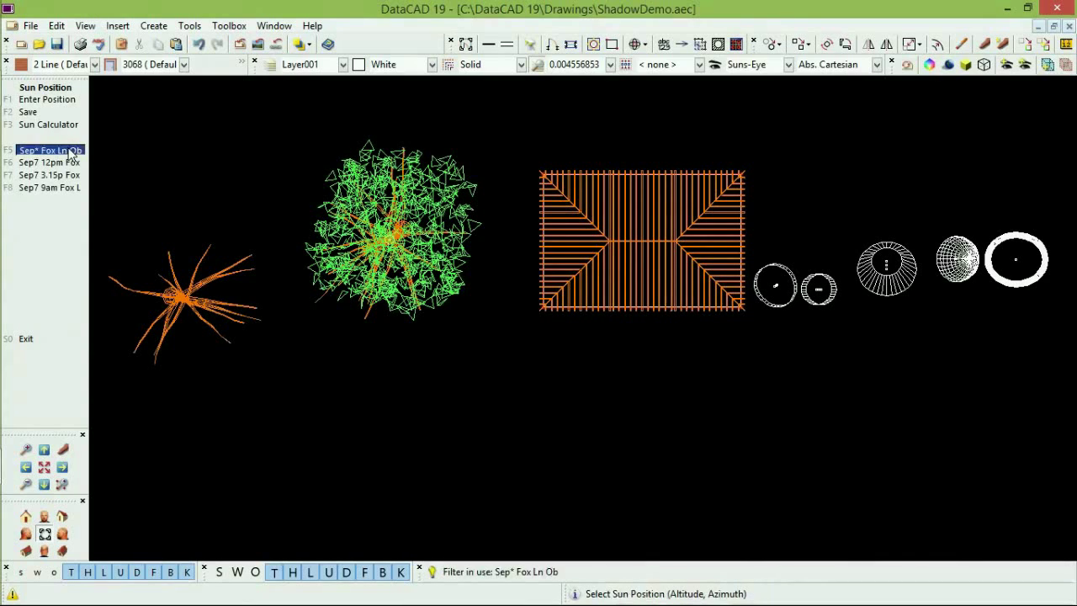
left_click(72, 152)
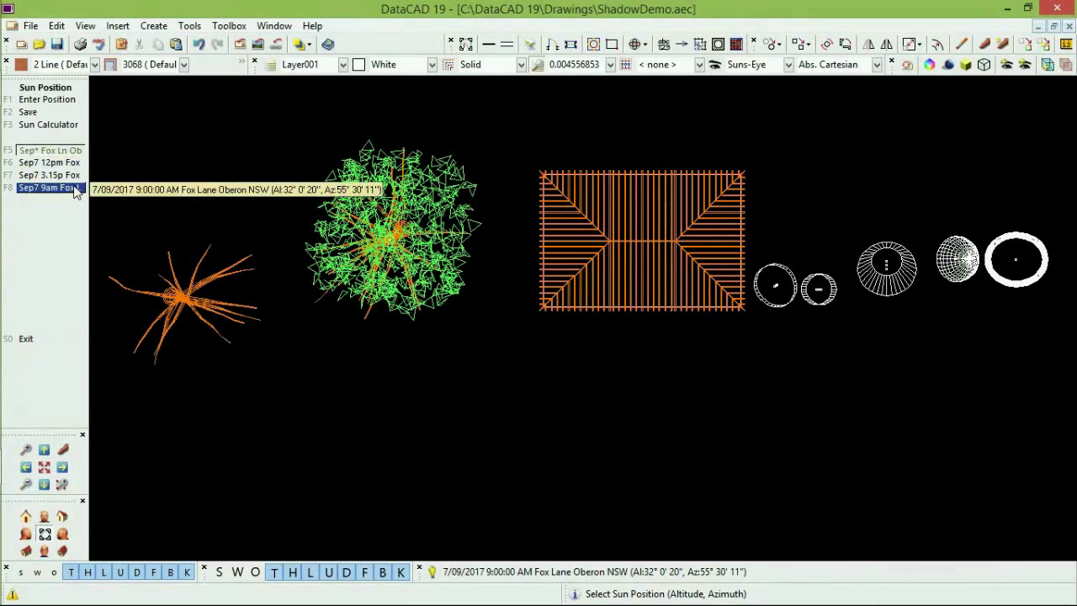
left_click(75, 188)
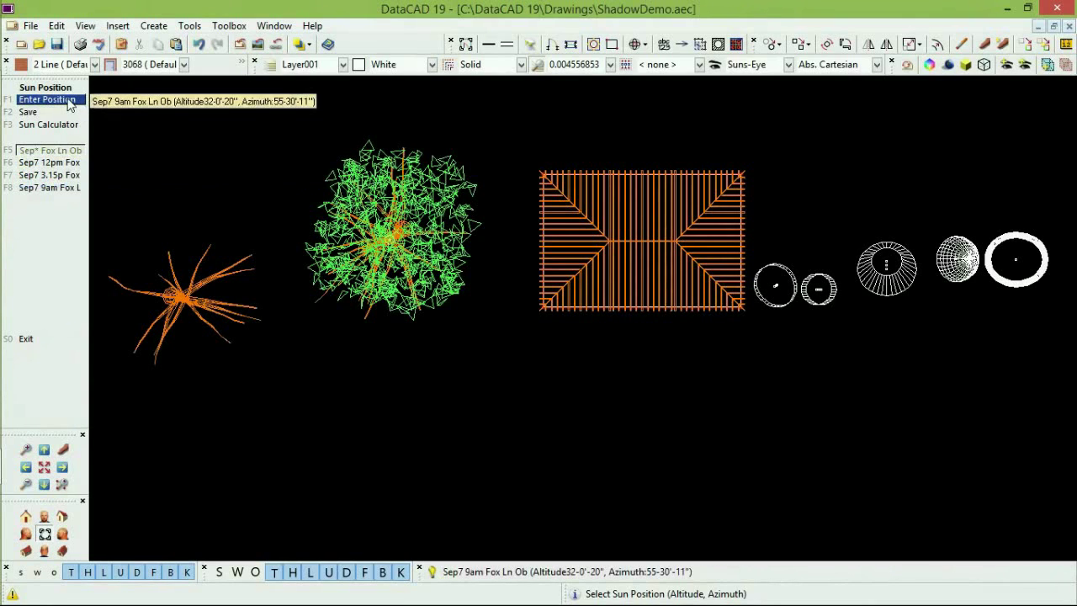
right_click(112, 109)
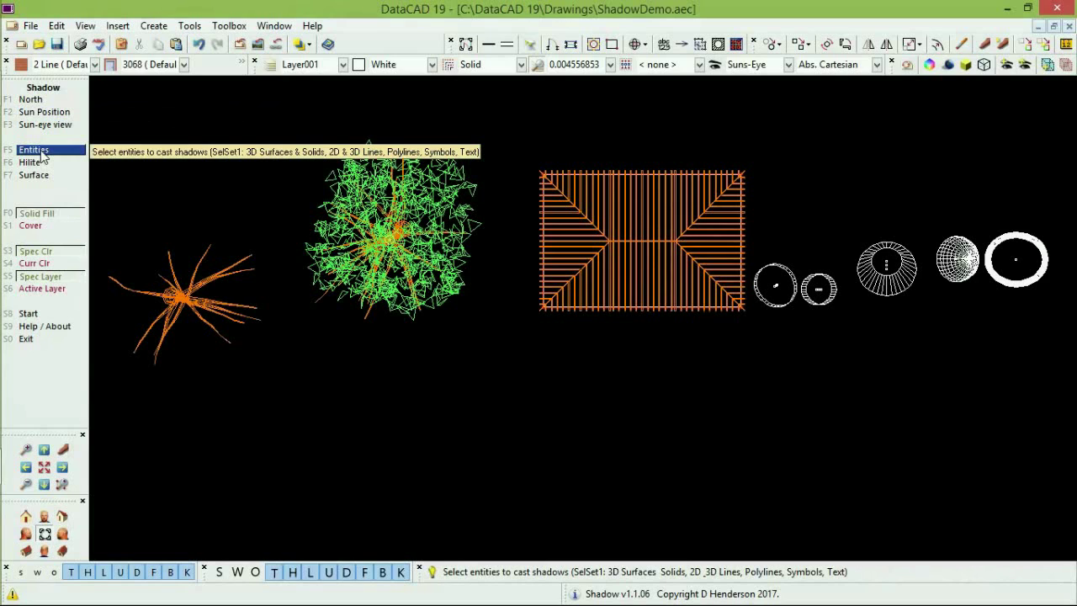
Area-select all trees, the house roof and the spheres into SelSet1 as shadow-casting entities.
left_click(37, 151)
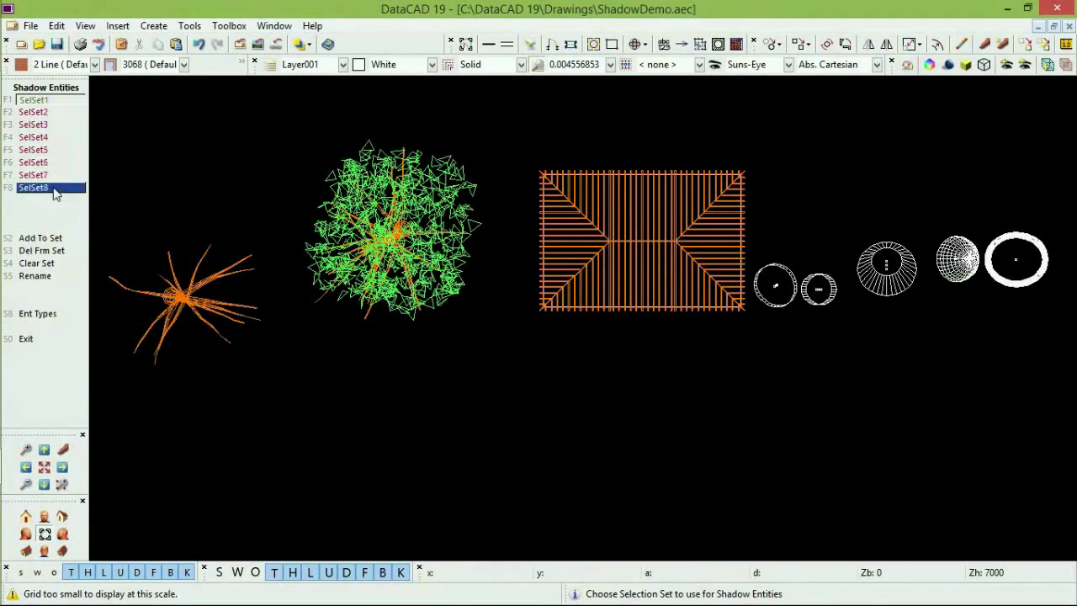
left_click(63, 102)
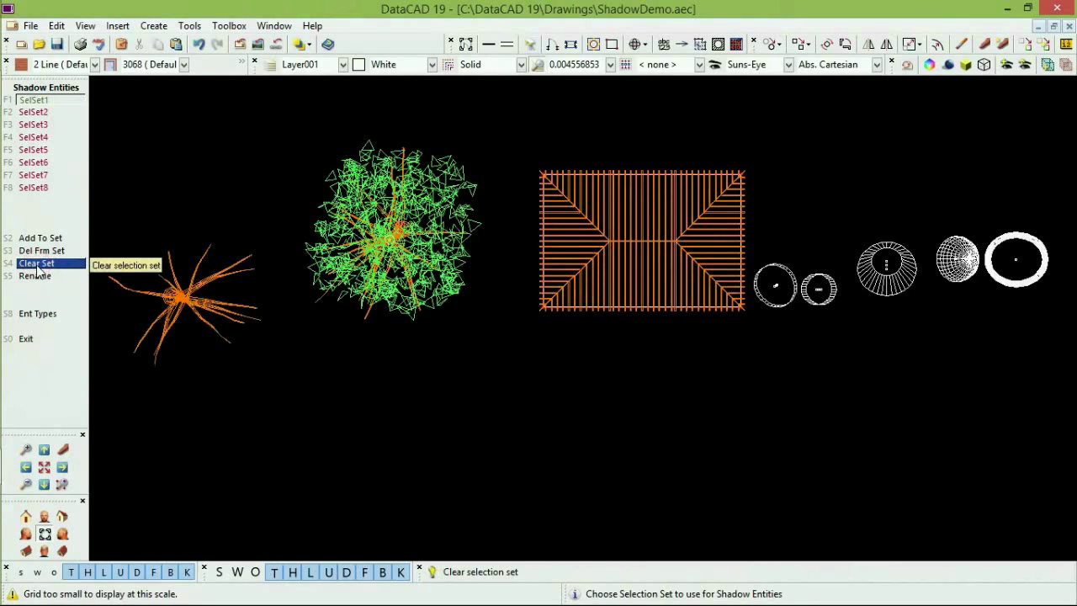
left_click(47, 239)
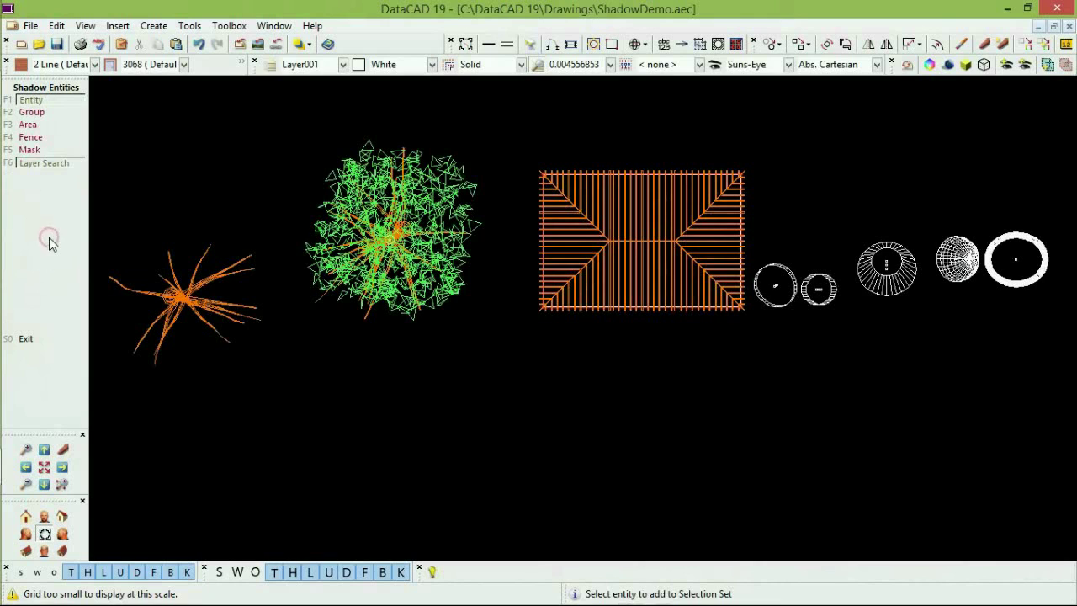
left_click(28, 124)
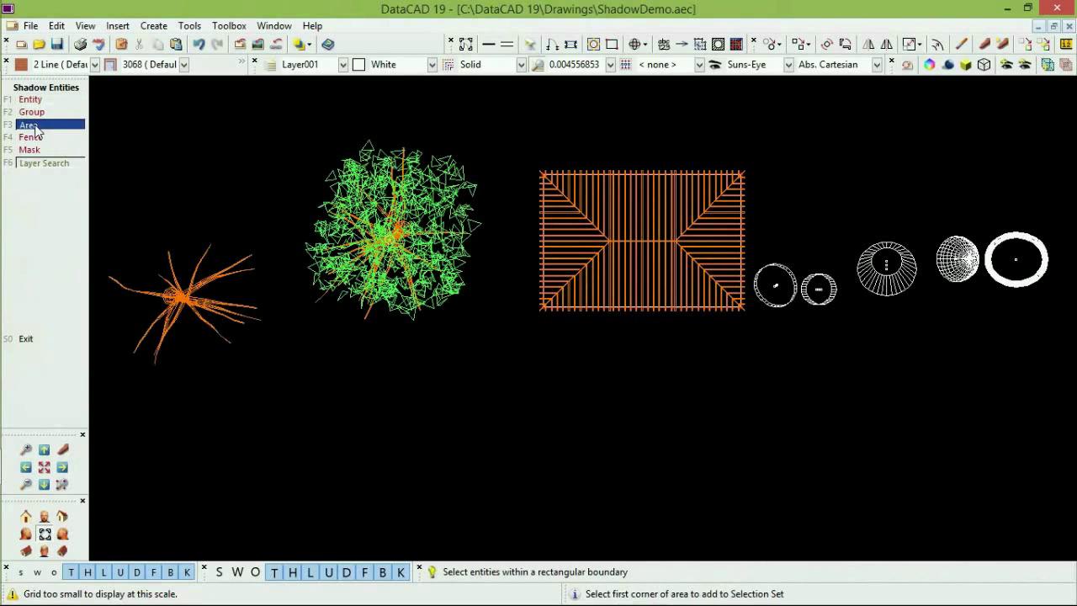
left_click(96, 93)
left_click(1069, 439)
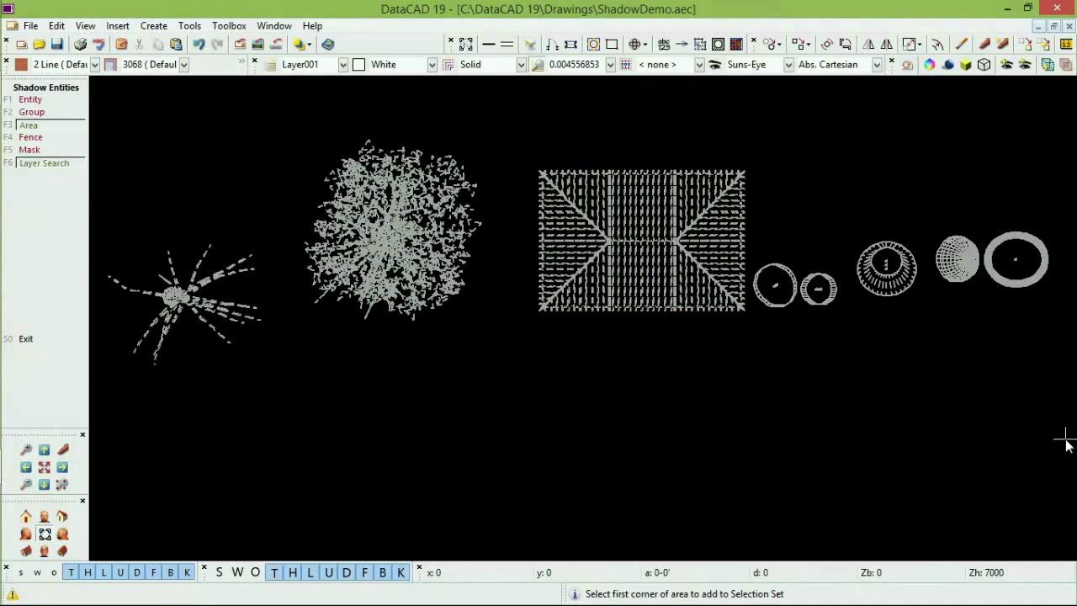
right_click(472, 364)
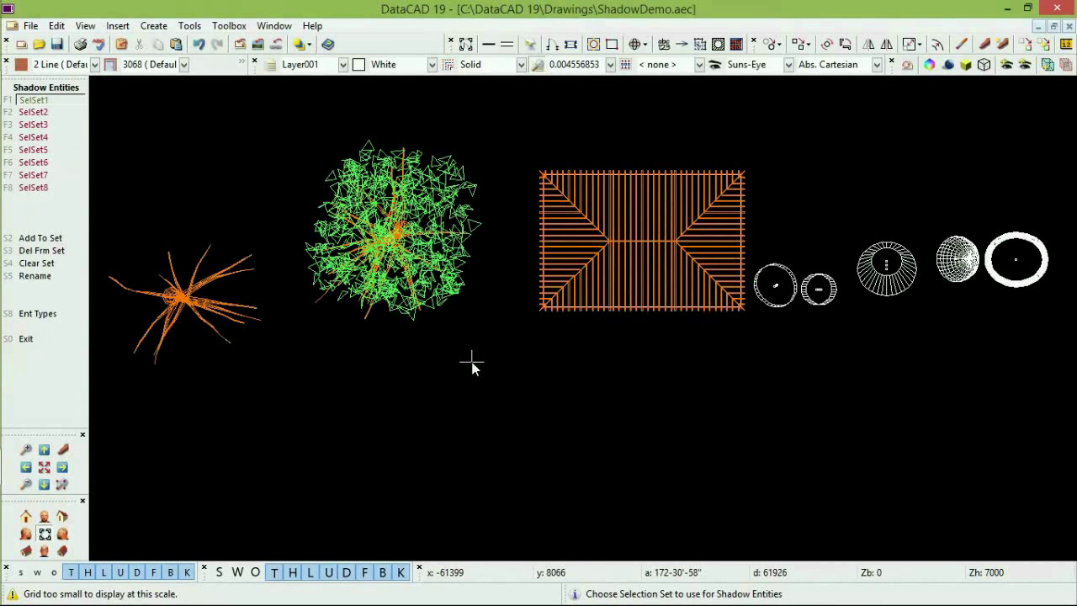
right_click(162, 164)
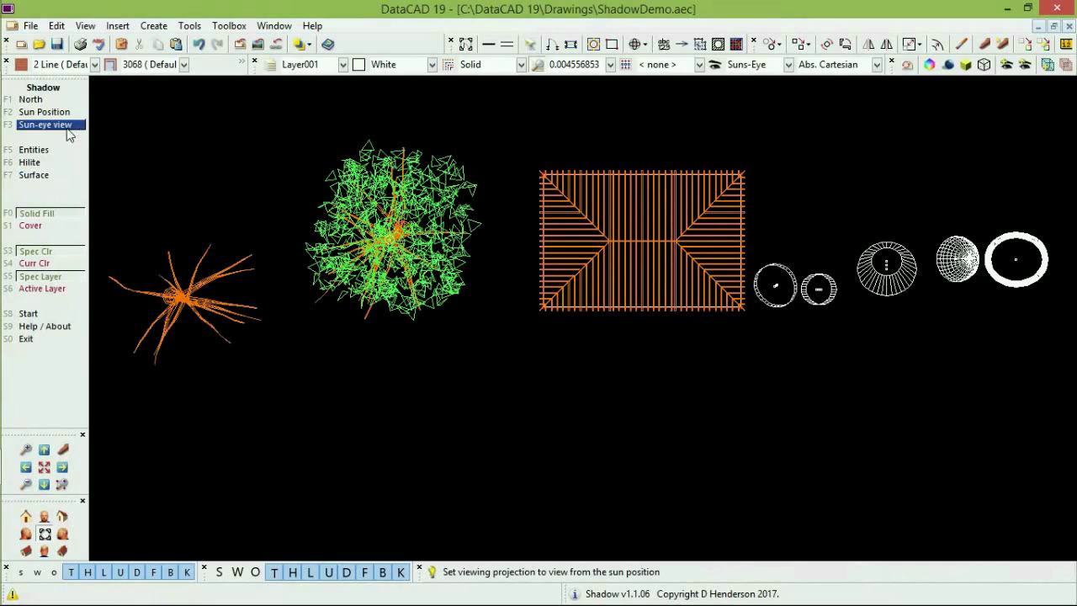
Set the shadow surface to a fixed infinite horizontal plane at Z = -100.
left_click(38, 175)
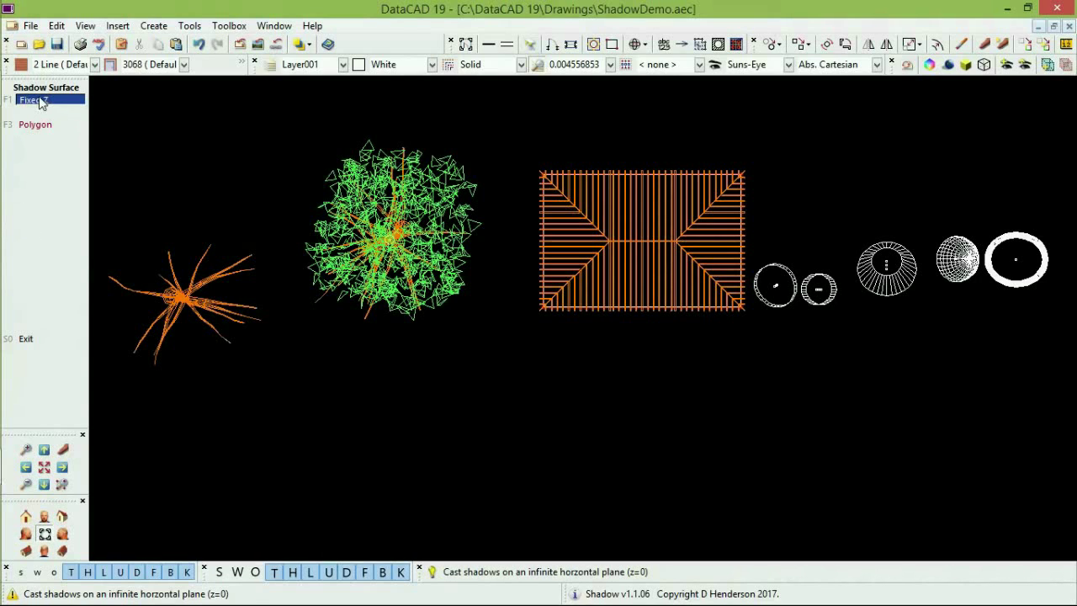
left_click(39, 101)
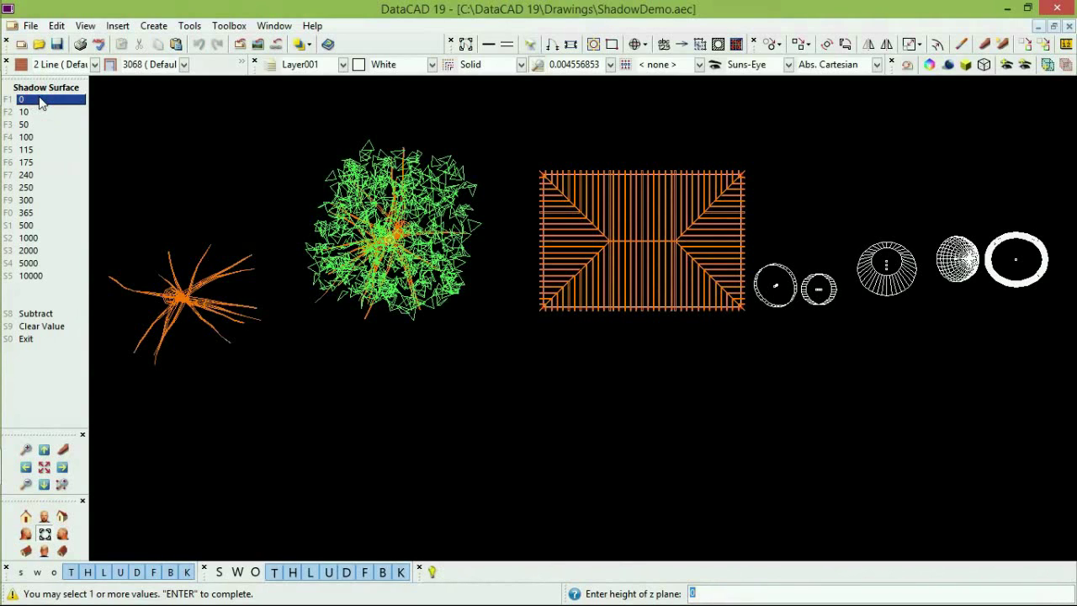
type("-100")
key("Return")
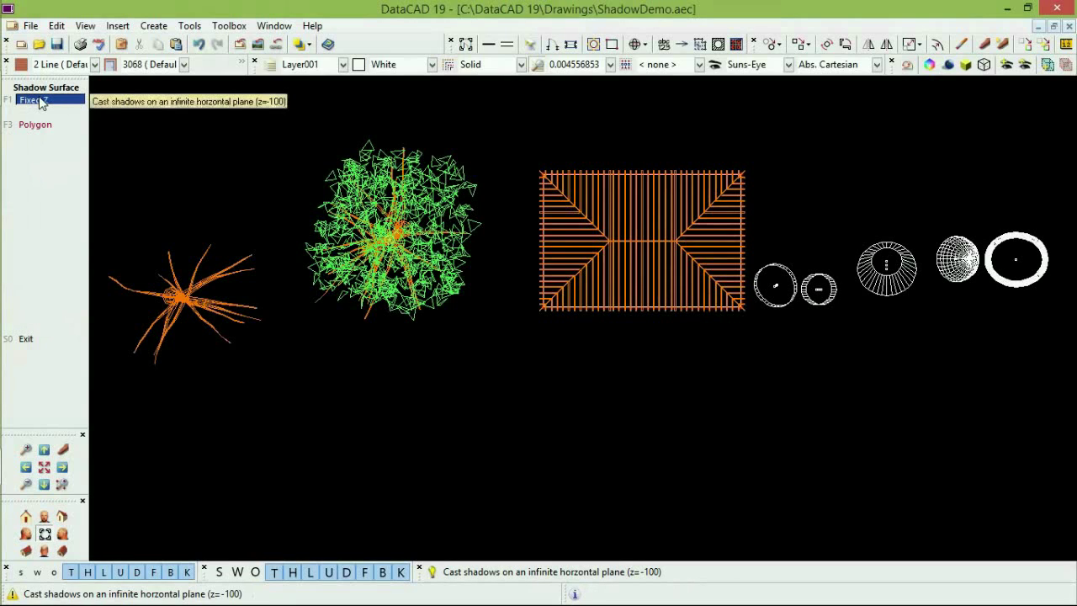
right_click(107, 145)
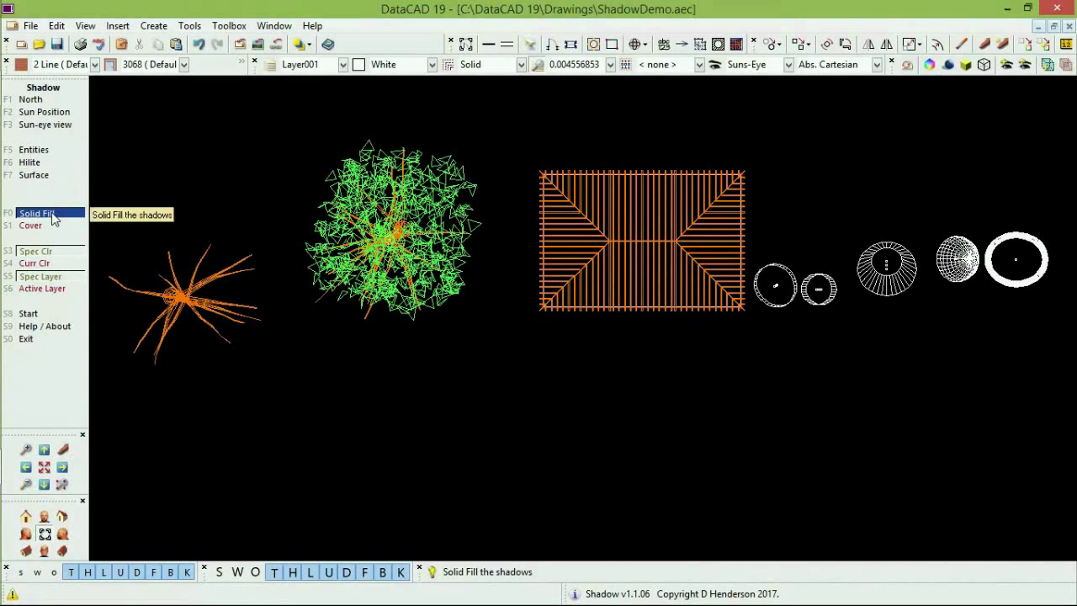
Turn on solid-filled shadows in a specific colour, drawn on the layer Shadow.
left_click(52, 212)
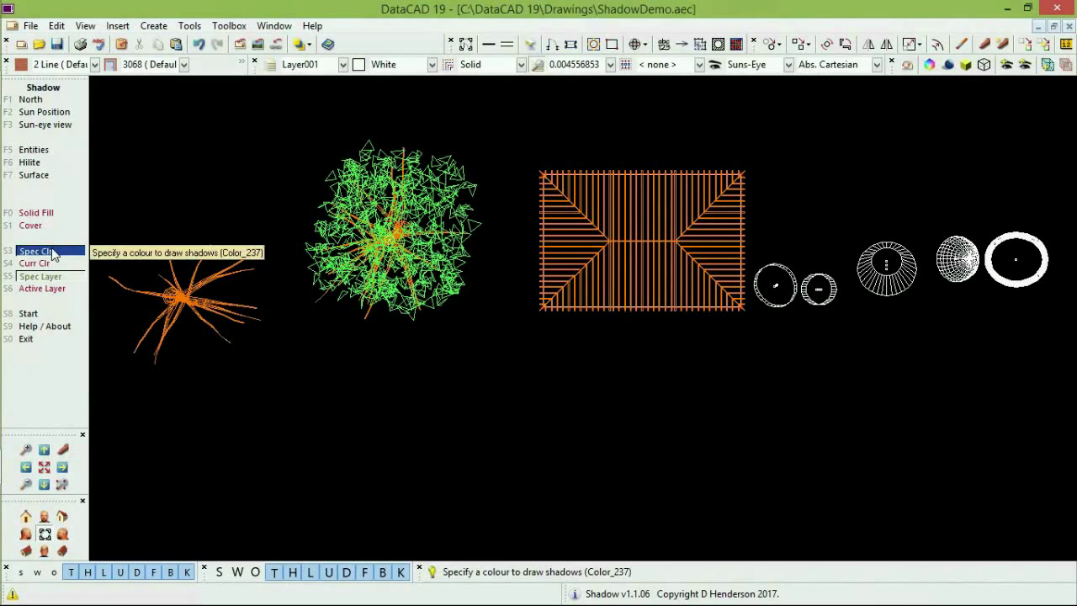
left_click(52, 252)
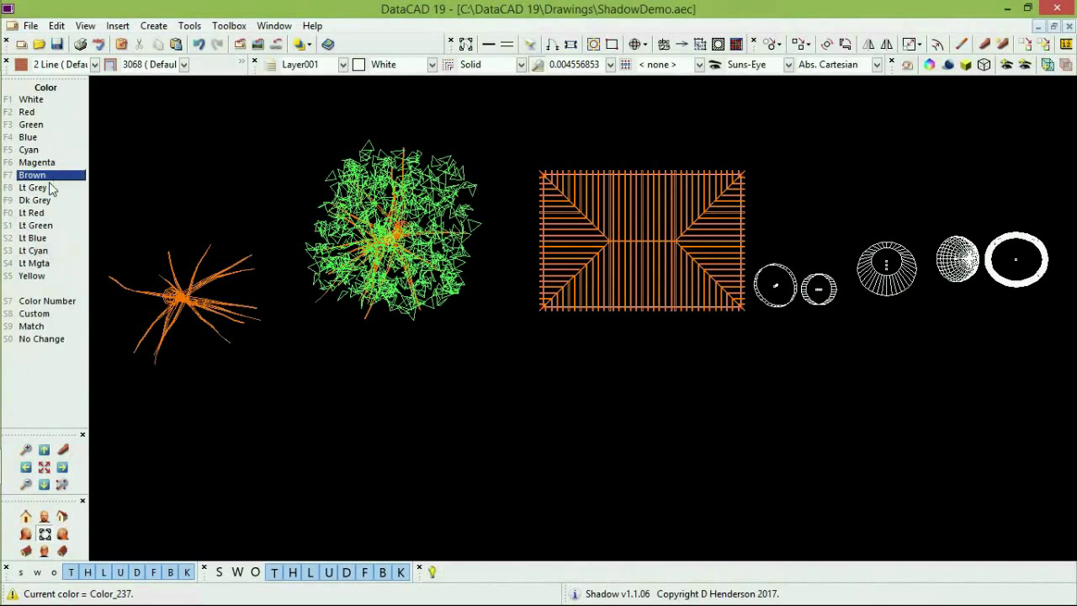
left_click(32, 150)
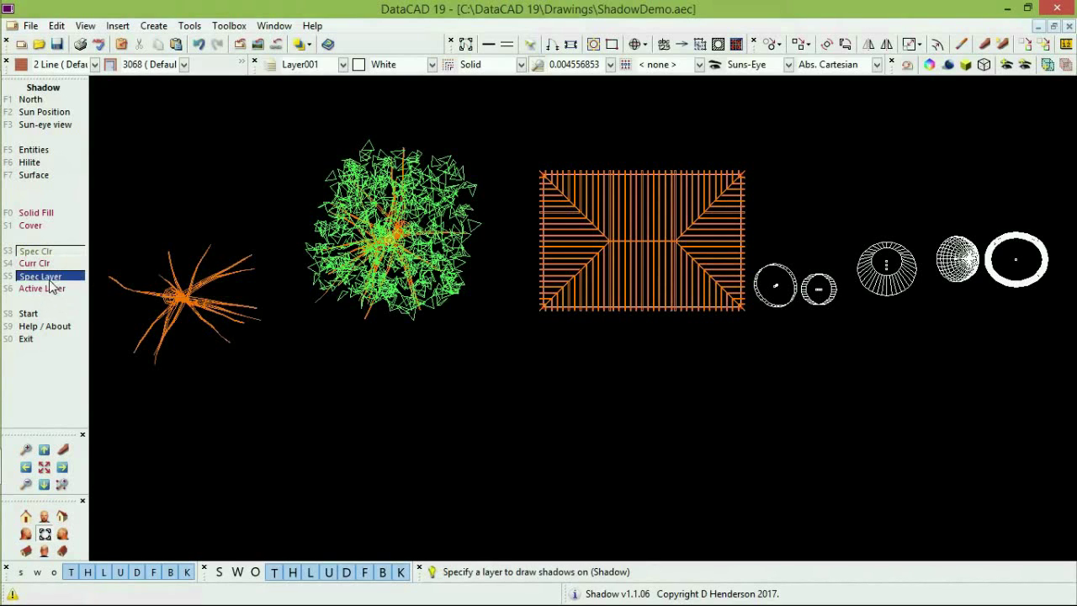
left_click(48, 276)
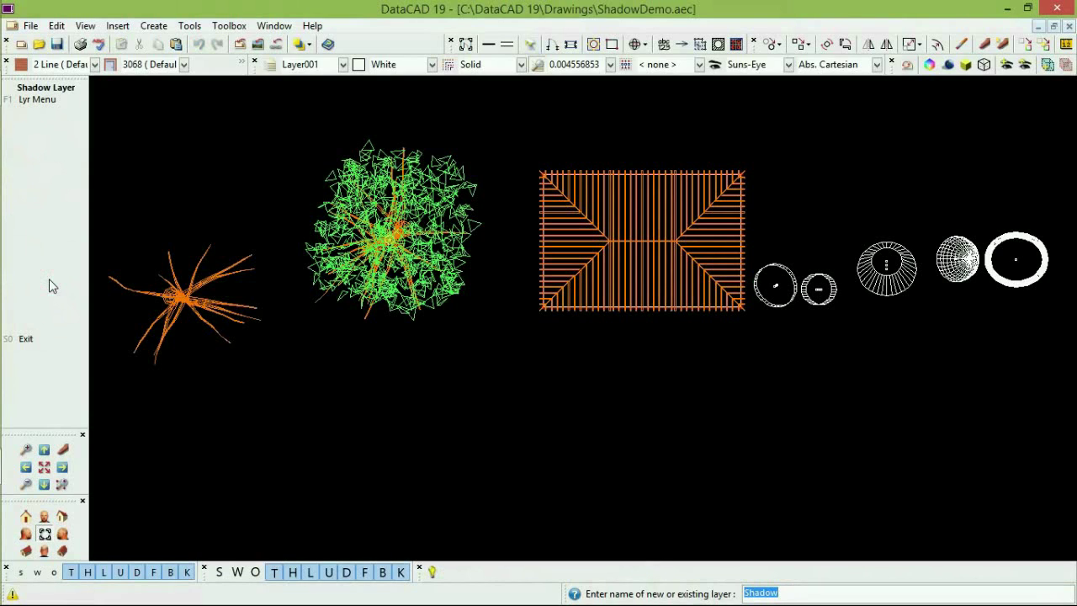
key("Return")
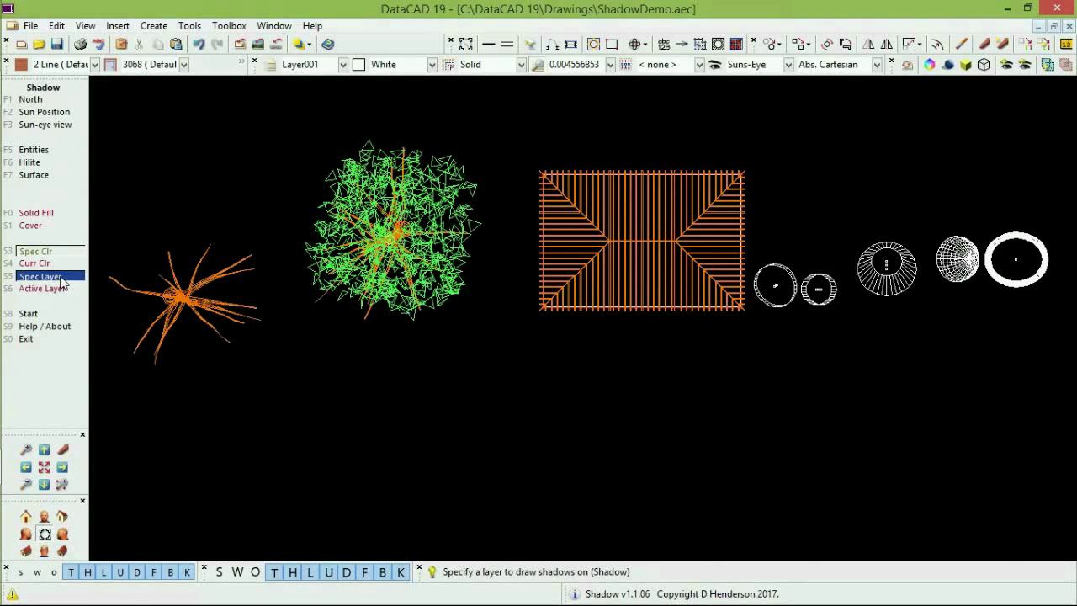
left_click(43, 318)
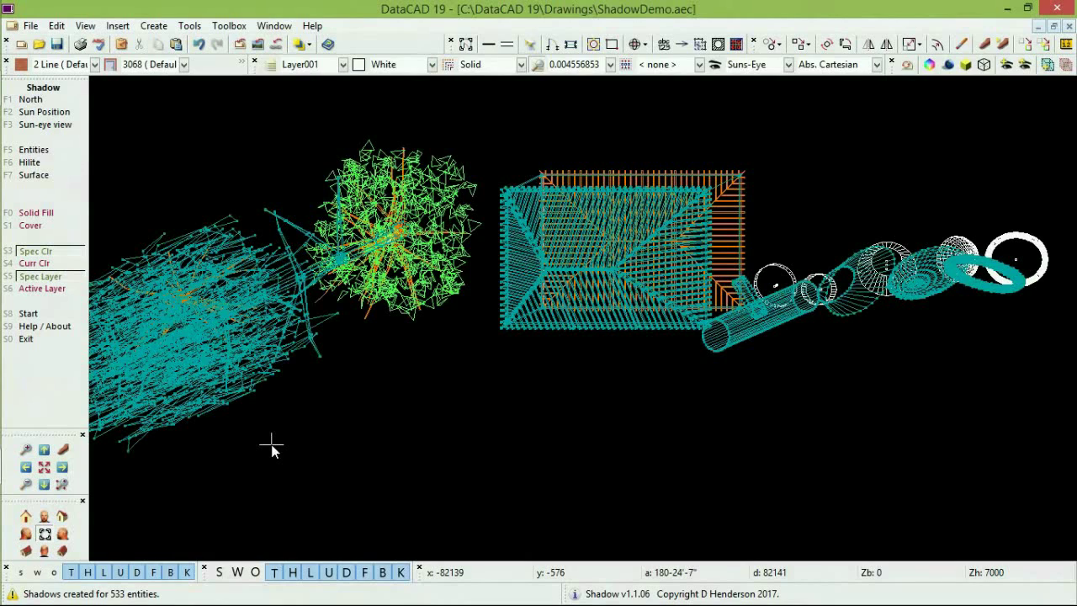
key("e")
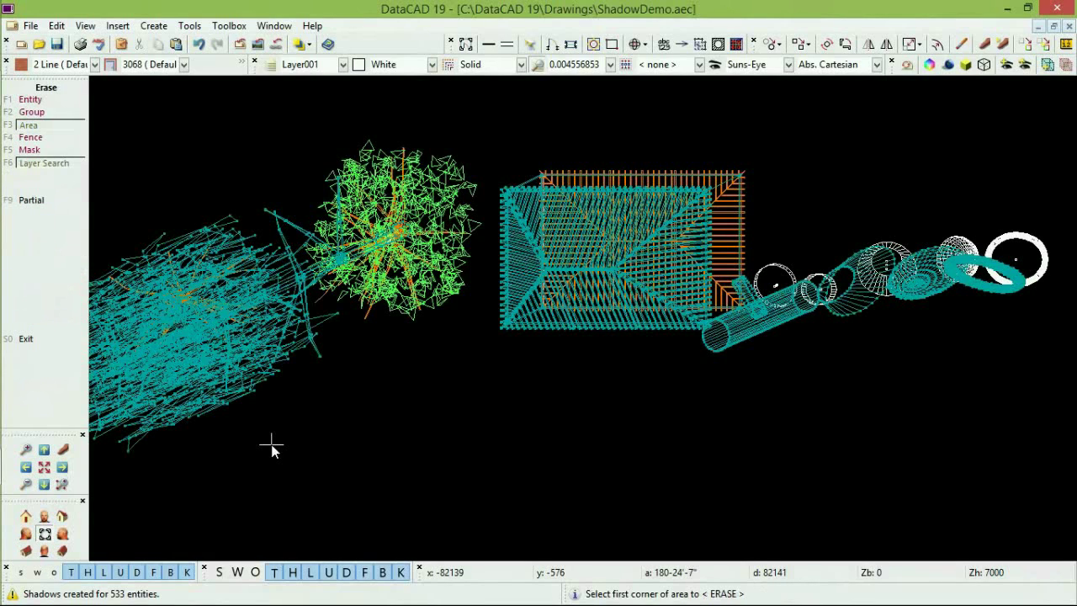
left_click(500, 328)
left_click(439, 364)
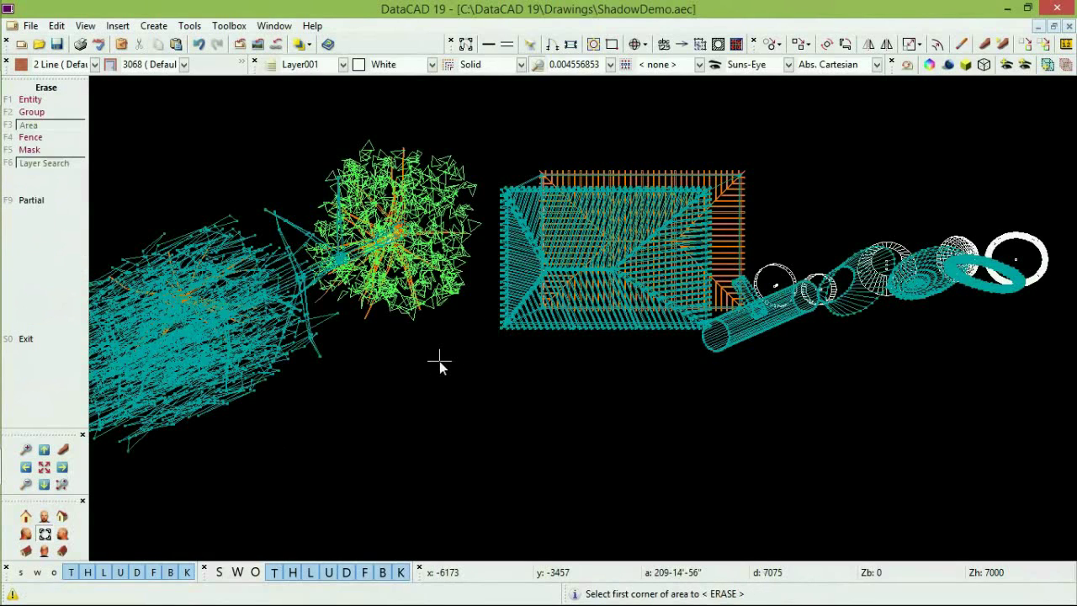
key("F1")
left_click(508, 327)
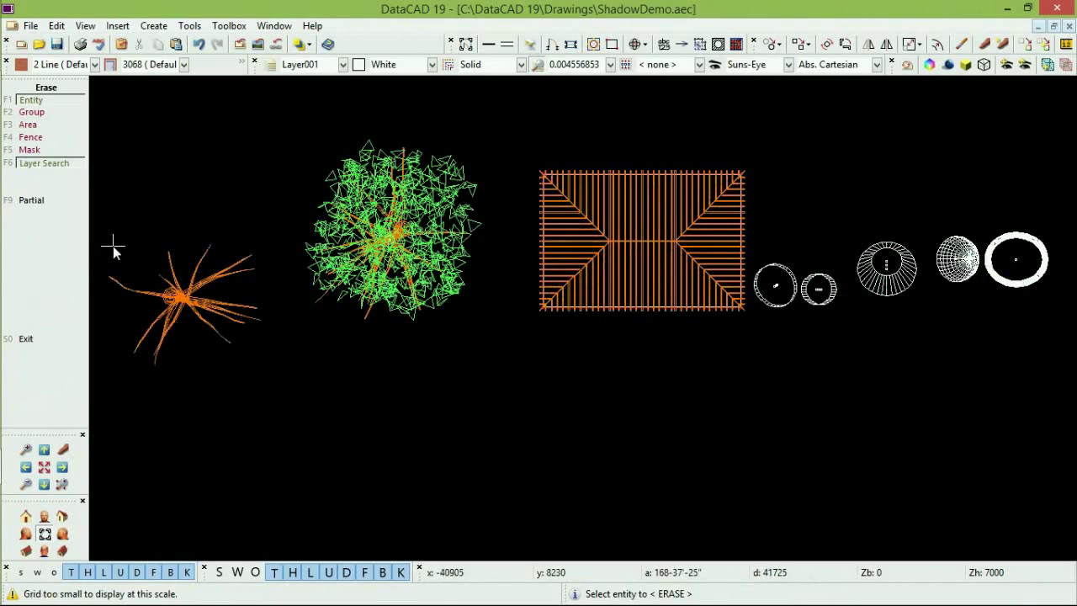
right_click(215, 143)
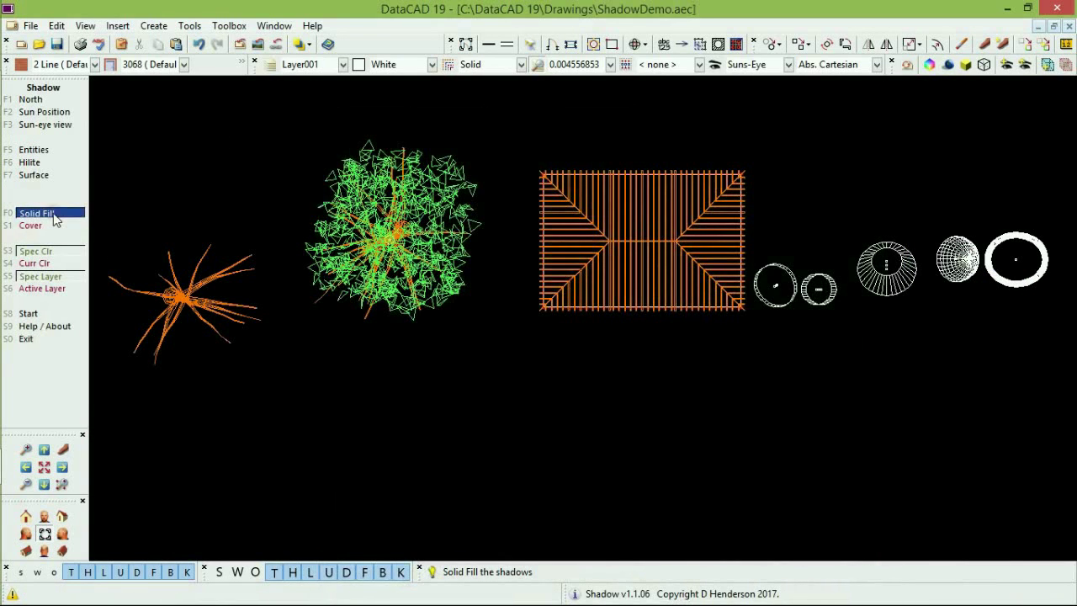
Generate the solid-filled Sep7 9am shadows, then switch the sun position to Sep7 3.15p.
left_click(30, 315)
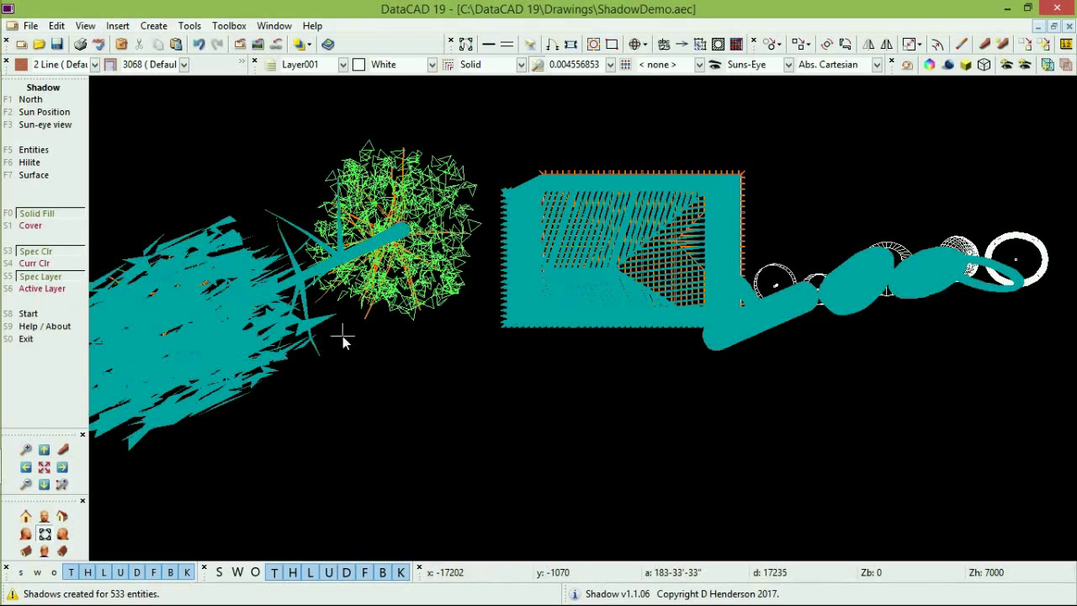
left_click(59, 112)
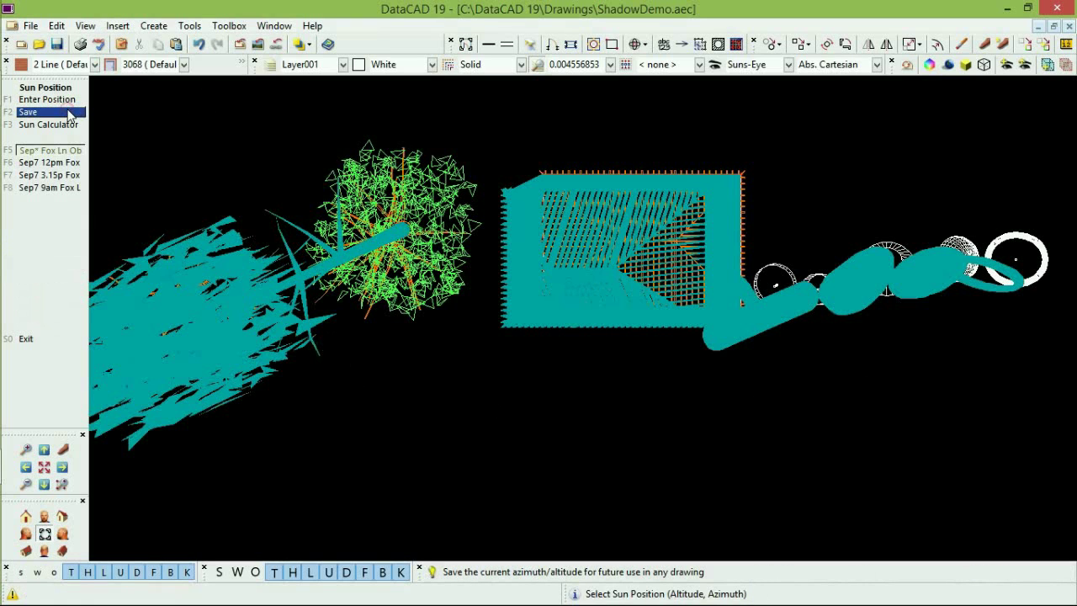
left_click(60, 176)
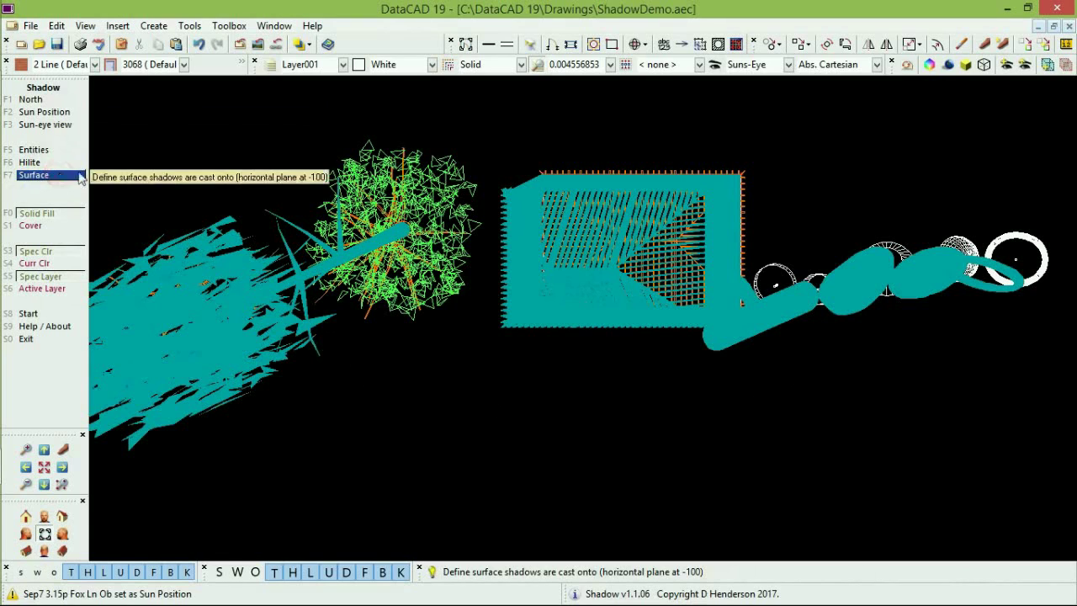
Generate a second shadow set for Sep7 3.15p in dark olive Color_228.
left_click(47, 251)
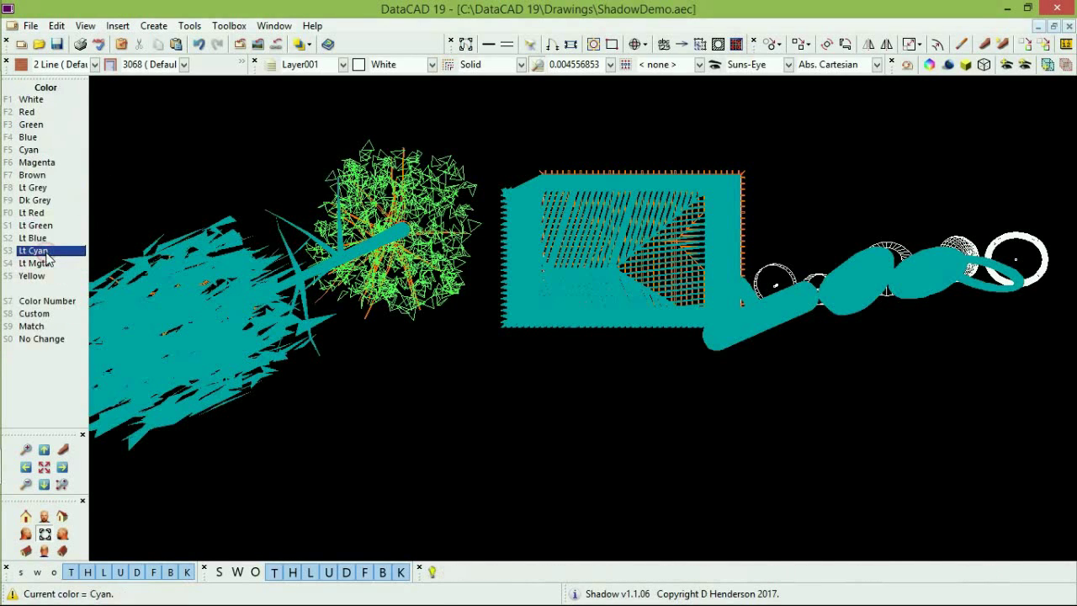
left_click(48, 315)
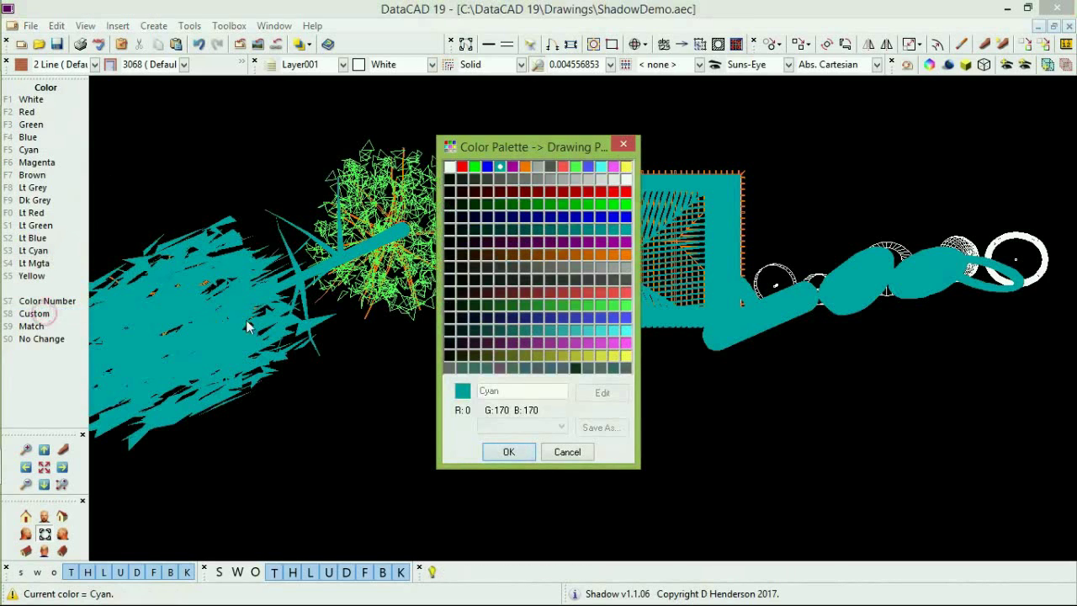
left_click(474, 355)
left_click(509, 452)
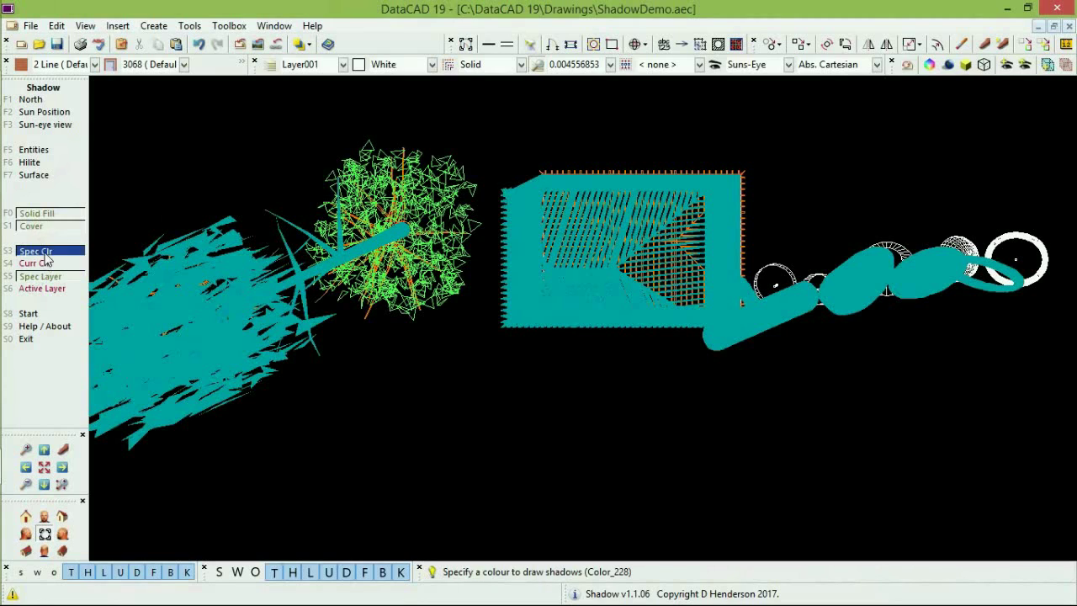
left_click(29, 314)
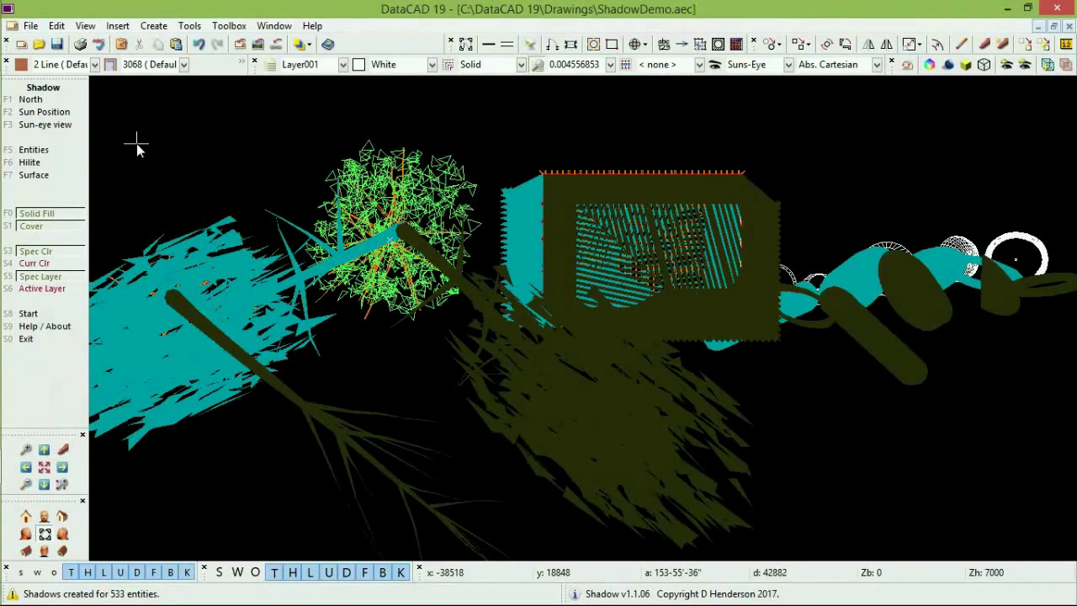
key("i")
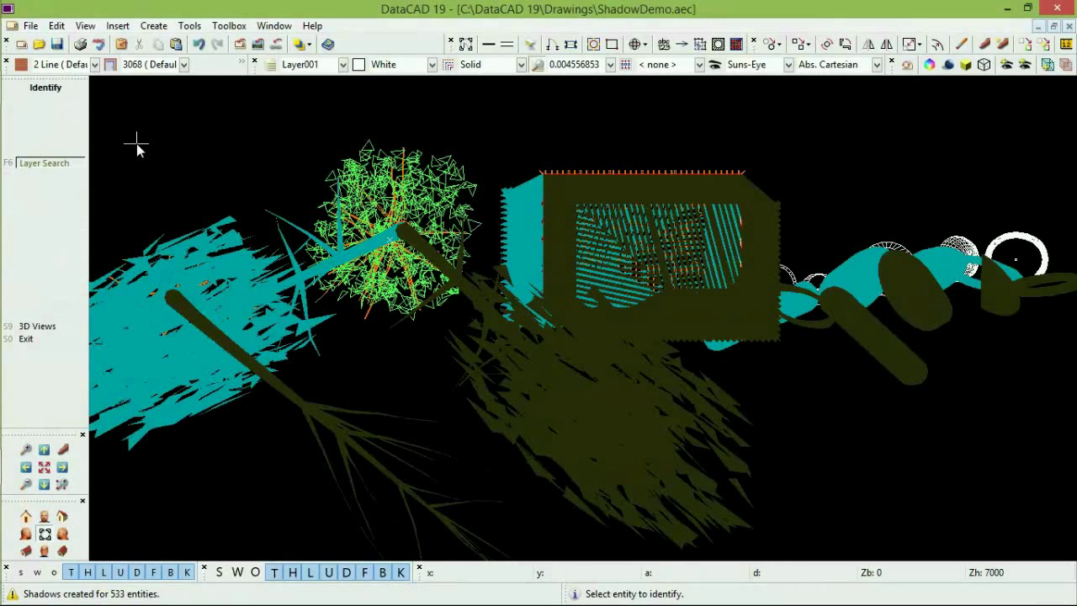
left_click(495, 439)
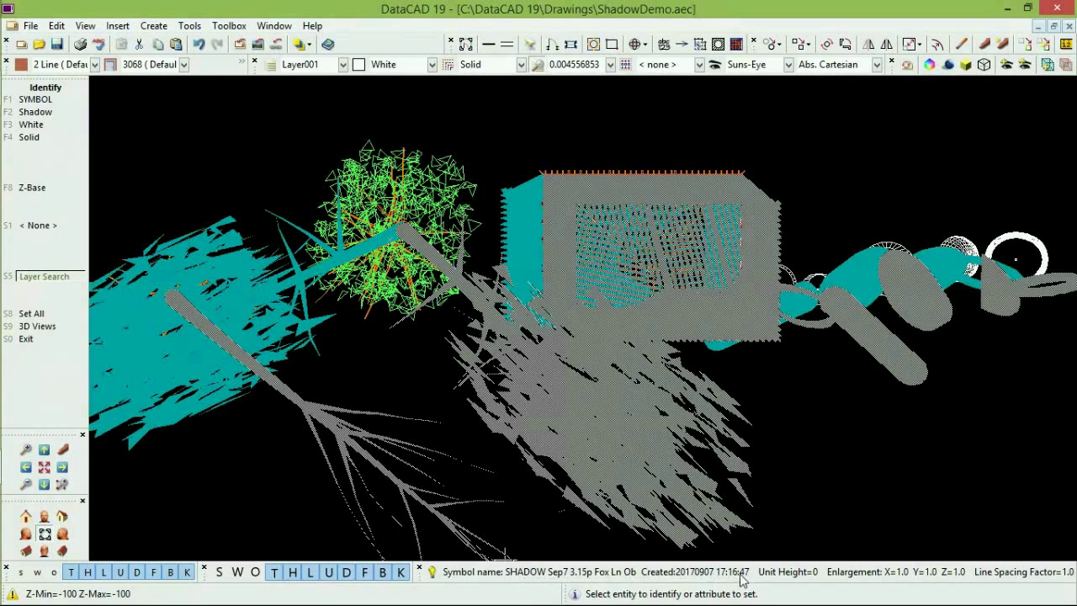
left_click(196, 415)
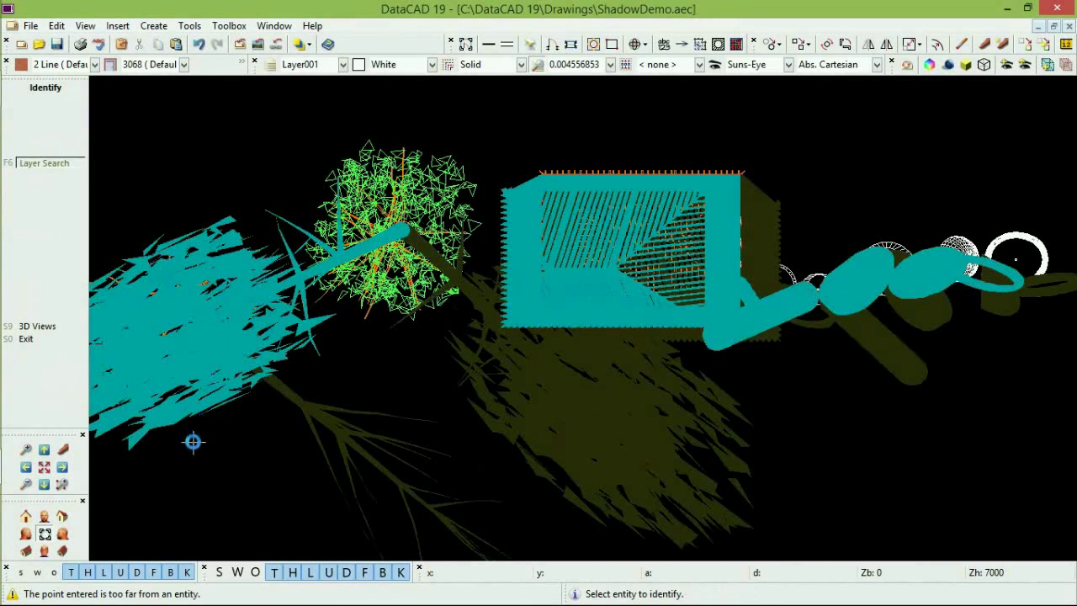
left_click(195, 414)
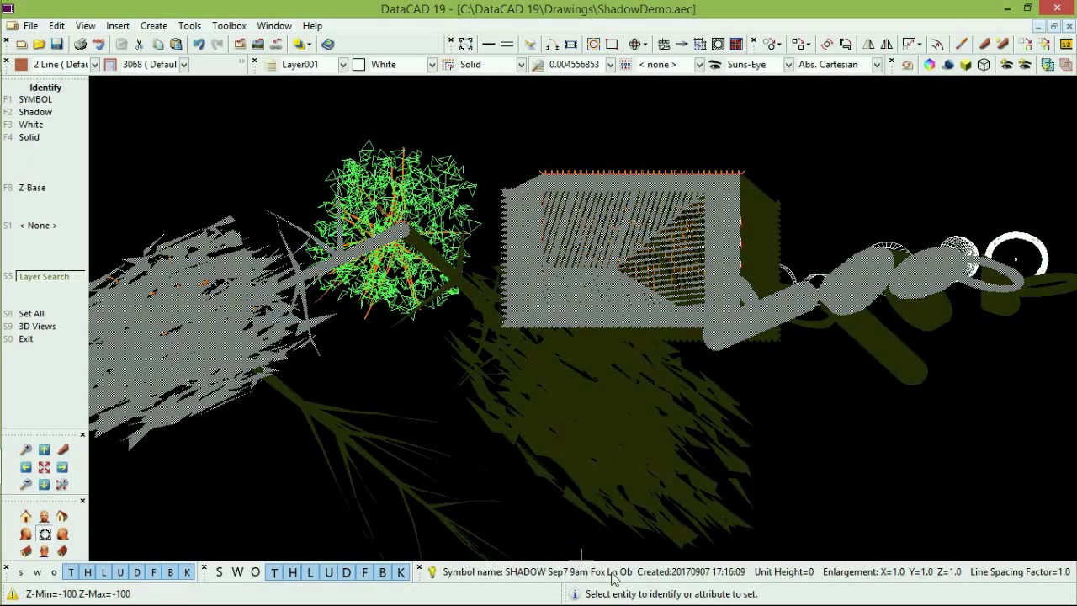
left_click(213, 469)
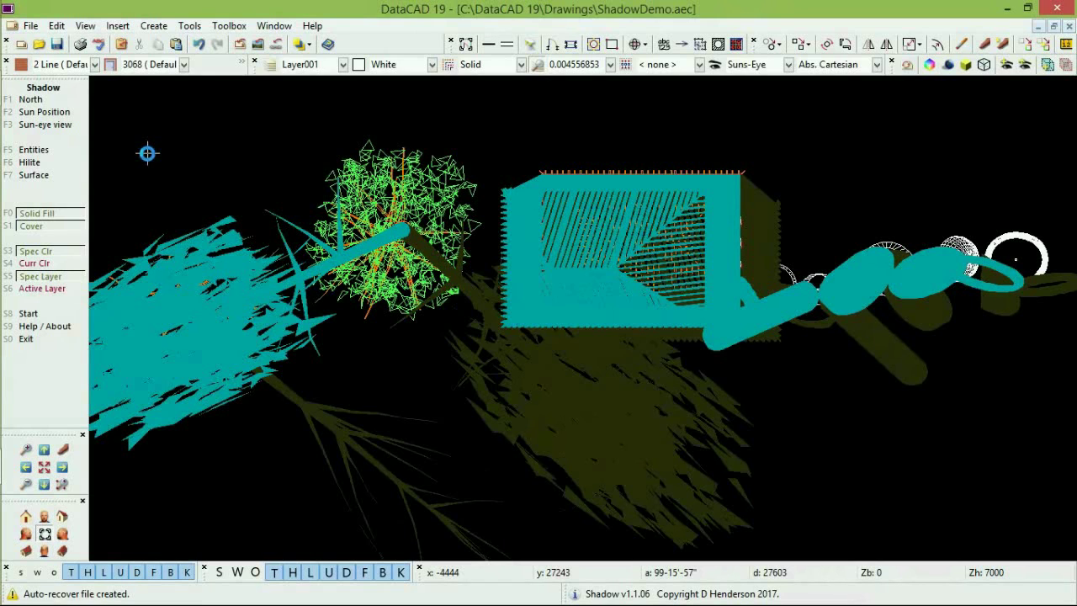
Leave the Shadow macro and start a vertical polygon defined by Z1/Z2 heights.
key("shift+F10")
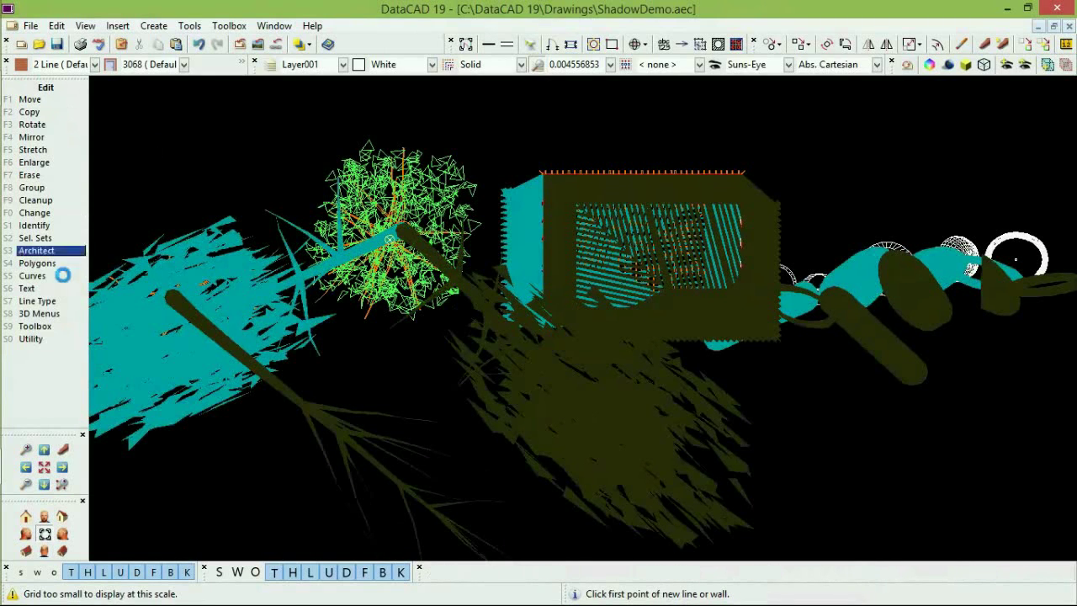
left_click(38, 313)
left_click(49, 340)
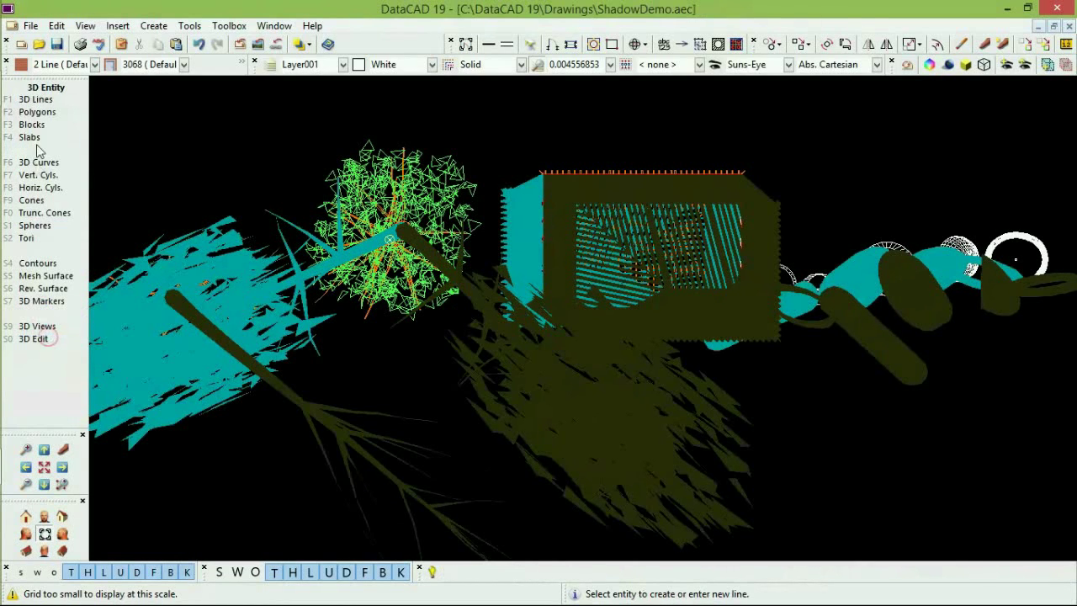
left_click(37, 111)
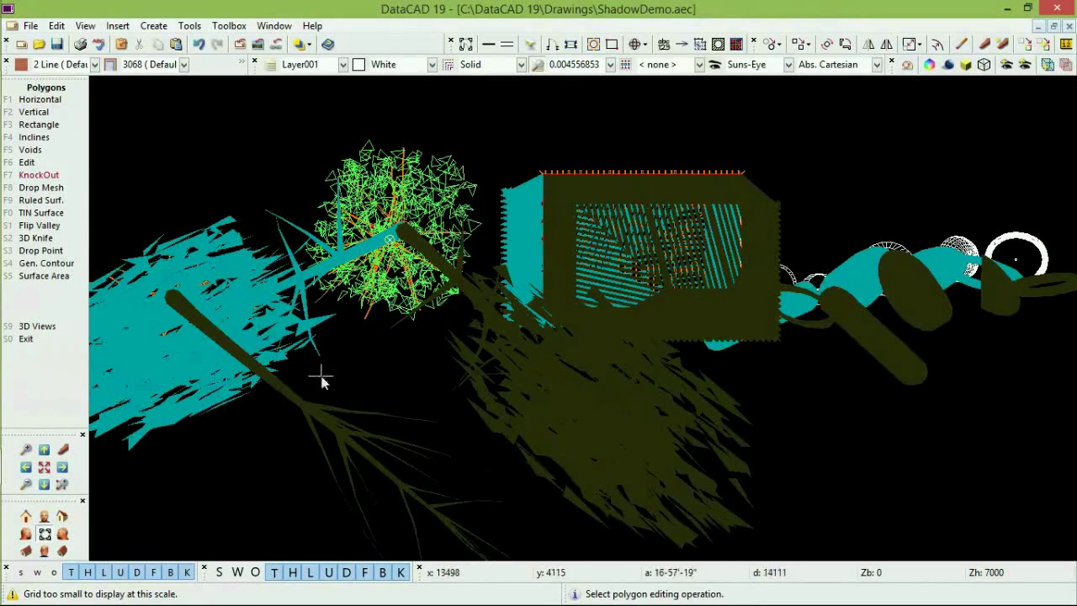
left_click(38, 112)
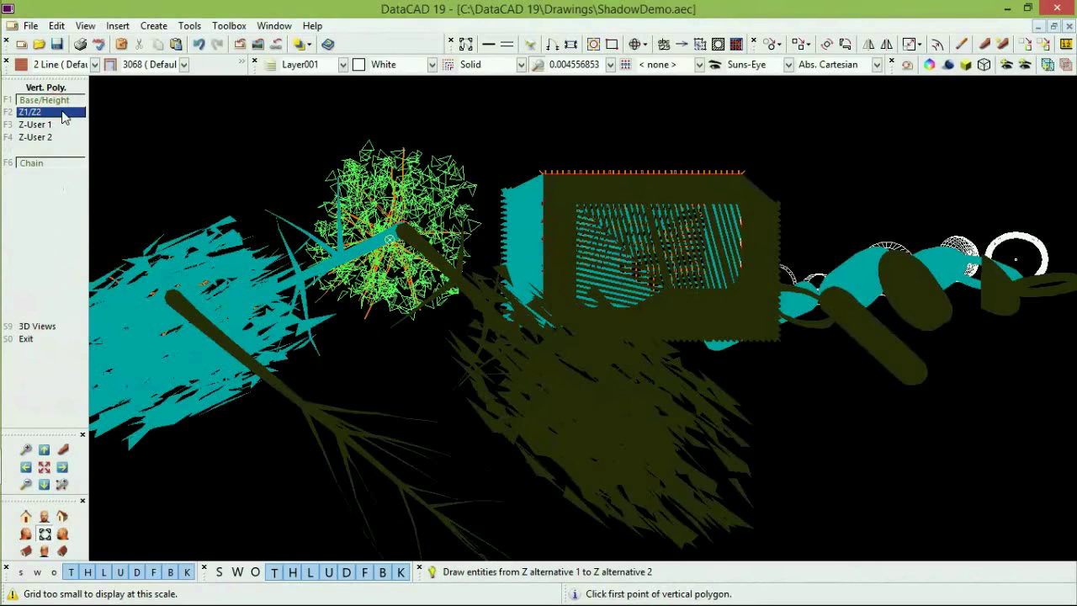
left_click(63, 113)
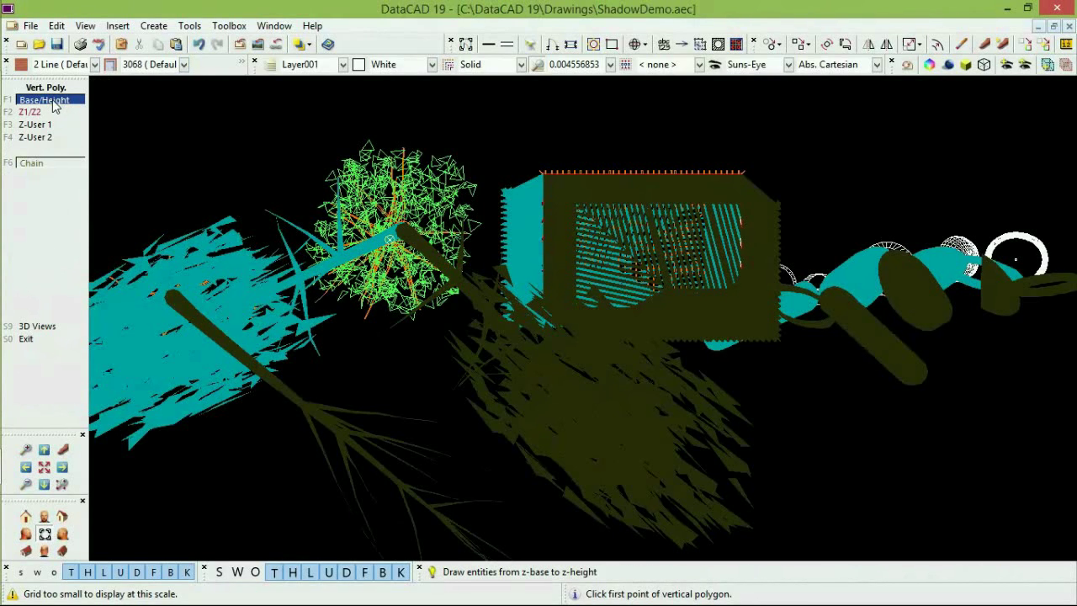
Draw the vertical wall from Z -100 to 8000 across the shadows, then open the macro dialog.
left_click(139, 141)
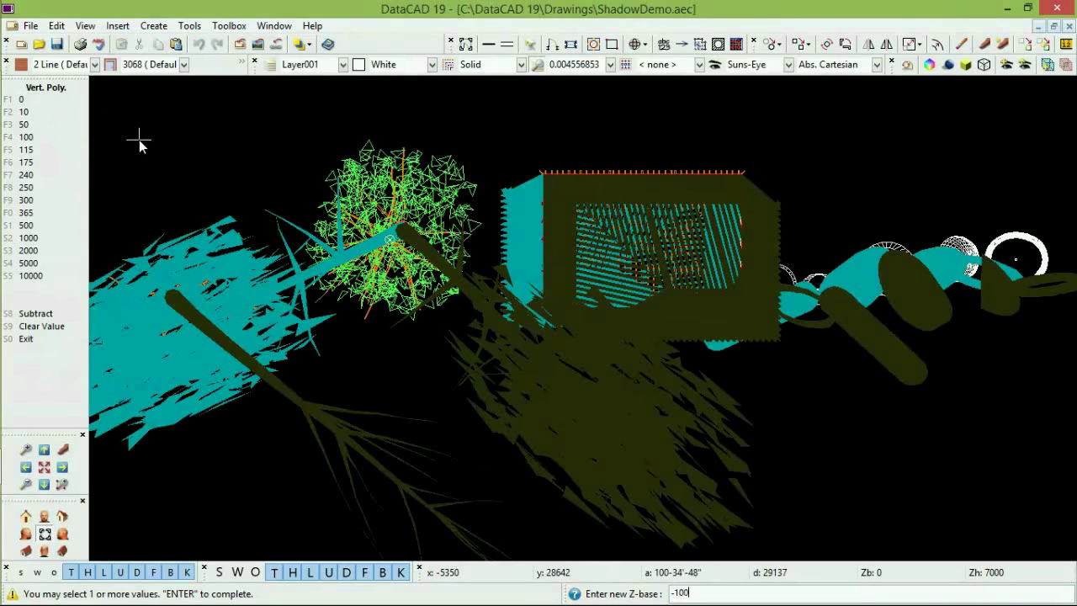
key("Return")
type("8000")
key("Return")
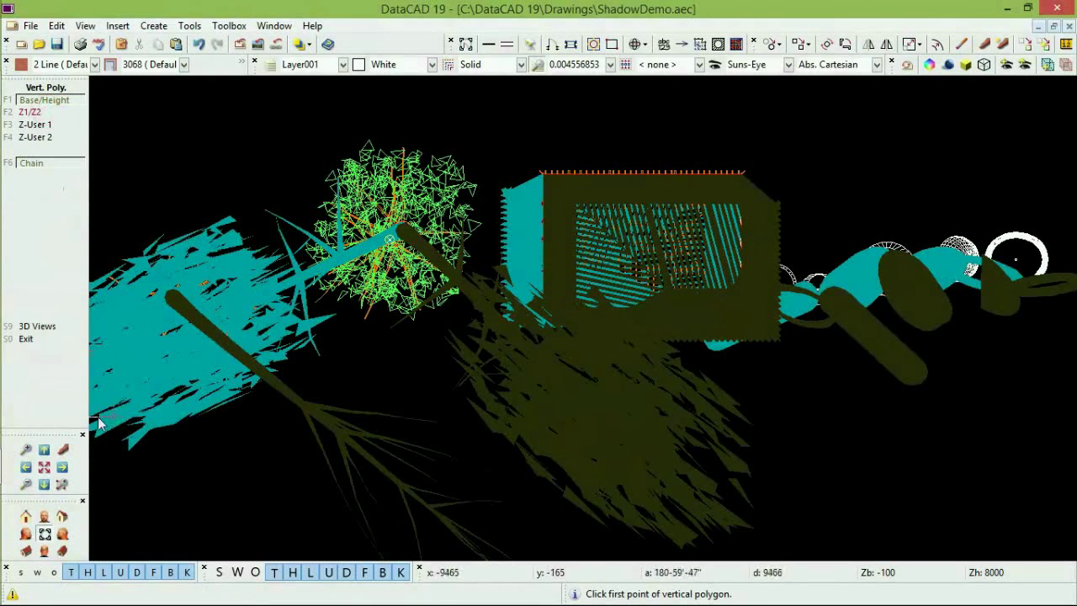
left_click(434, 369)
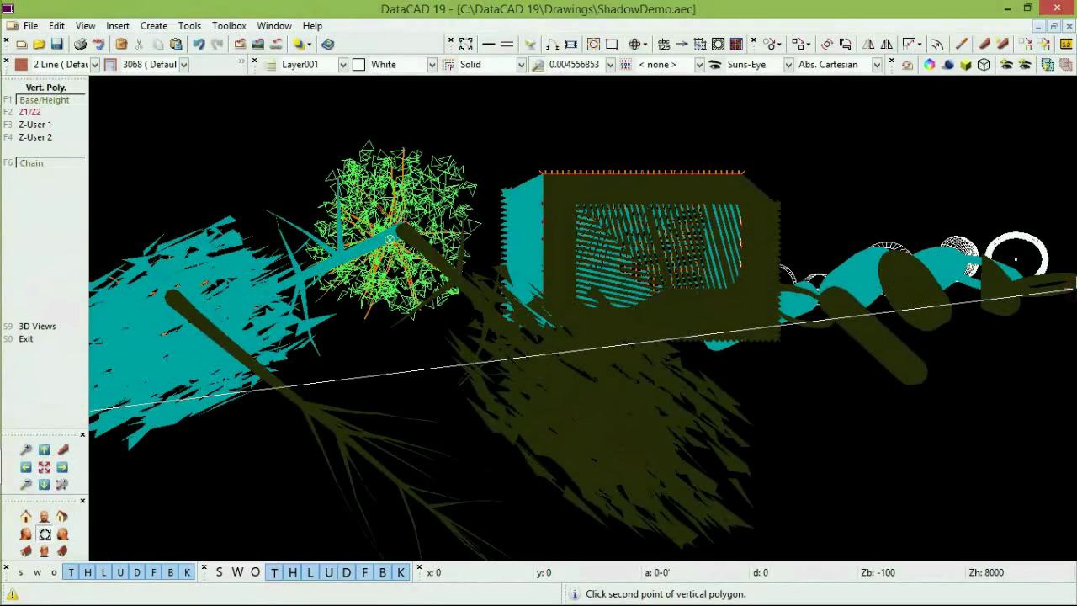
left_click(1036, 356)
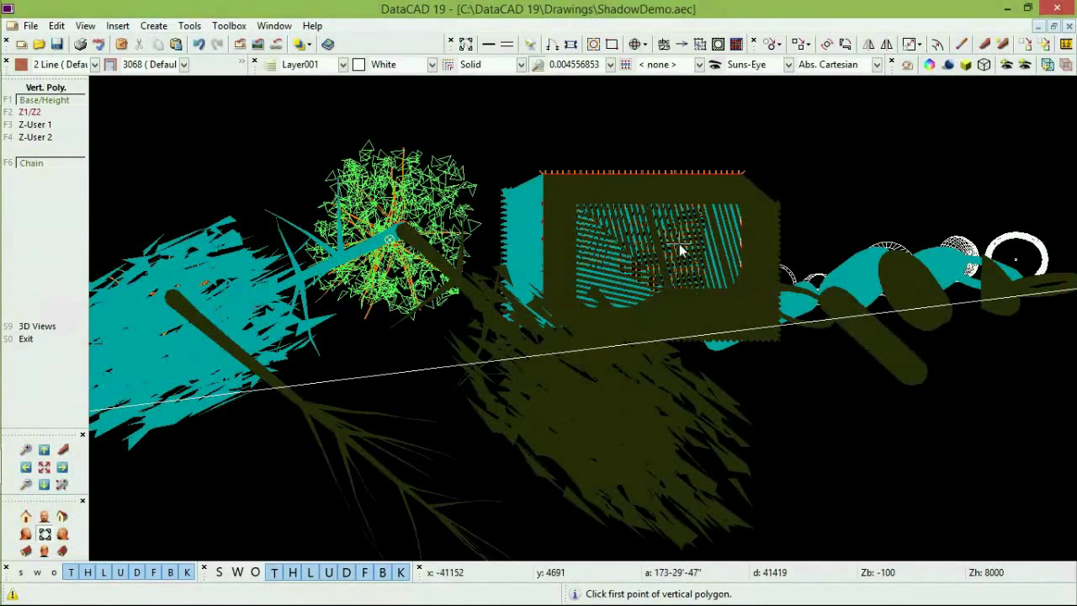
key("alt+x")
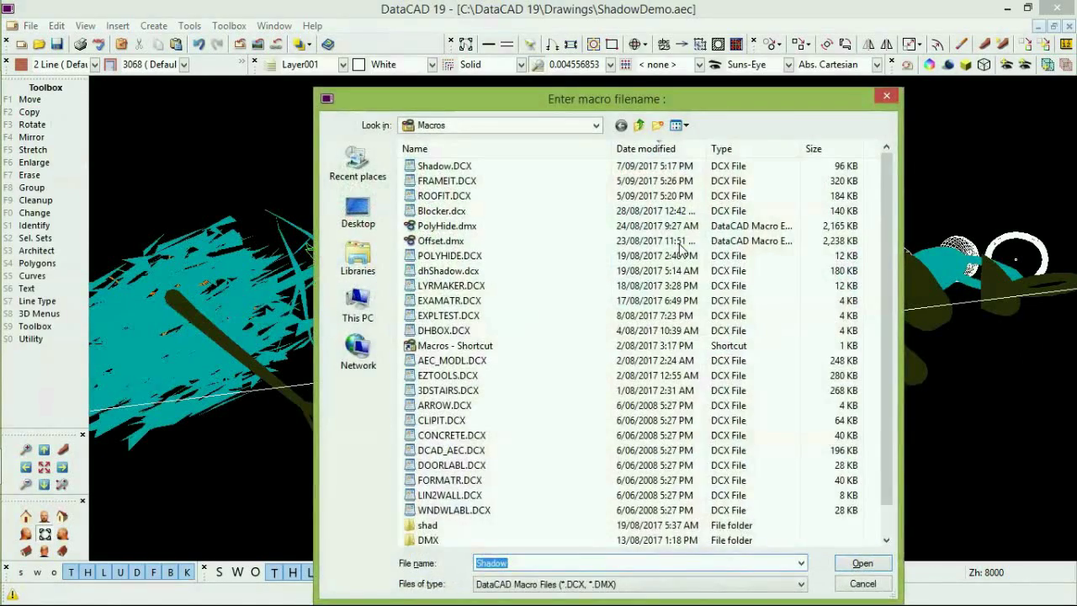
Reload the Shadow macro and pick the long wall polygon as the shadow surface.
double_click(368, 165)
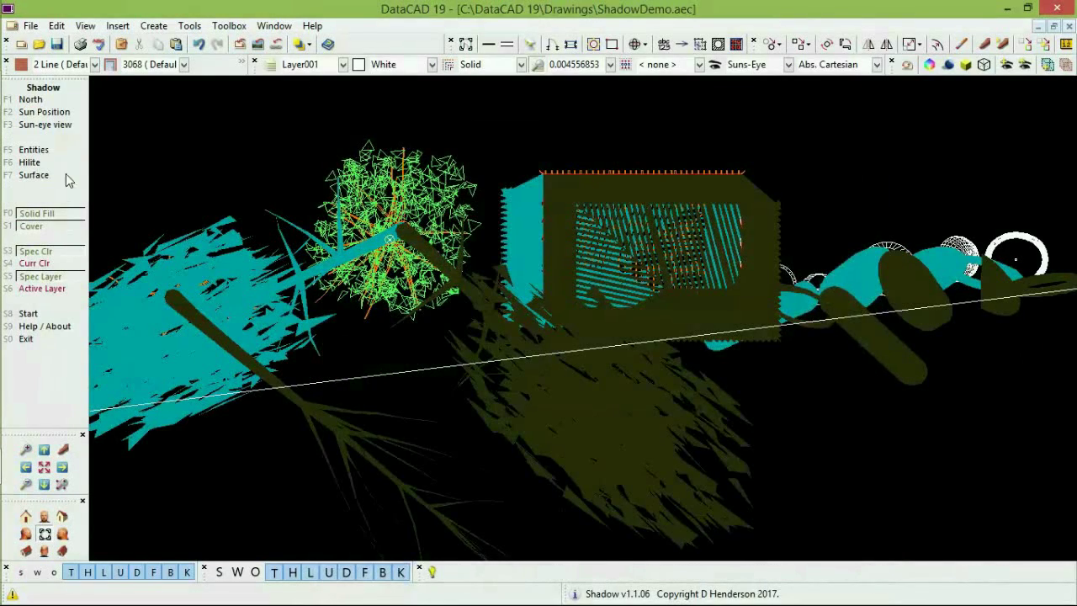
left_click(33, 175)
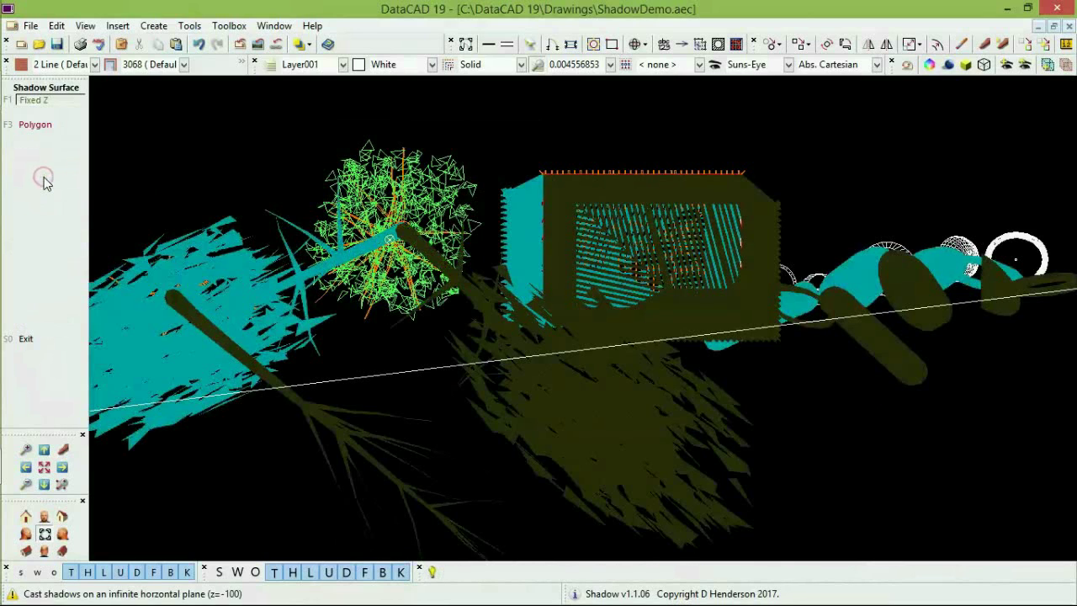
left_click(43, 126)
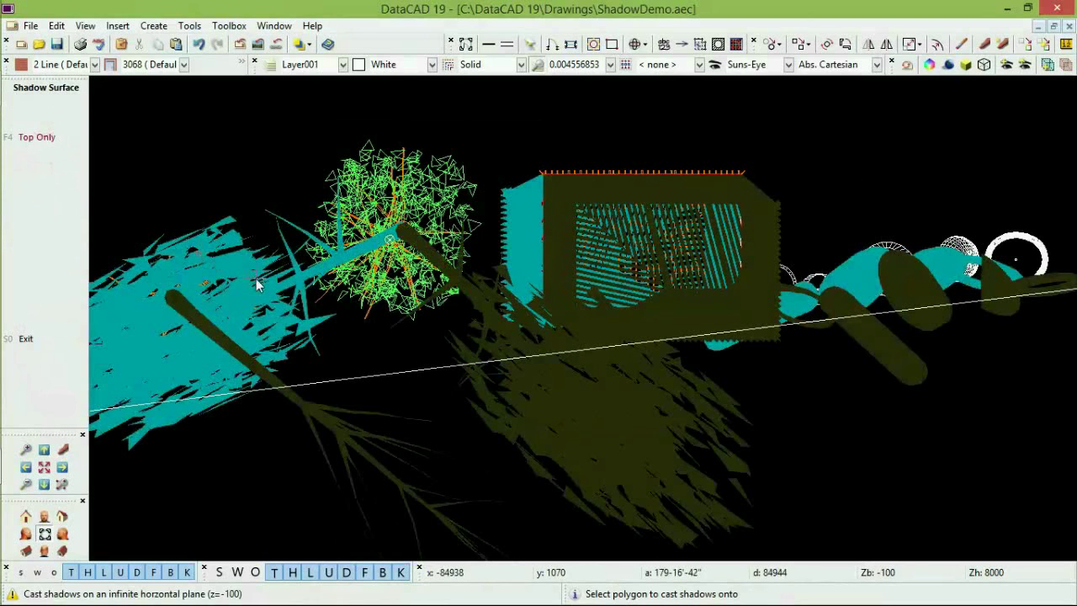
left_click(383, 377)
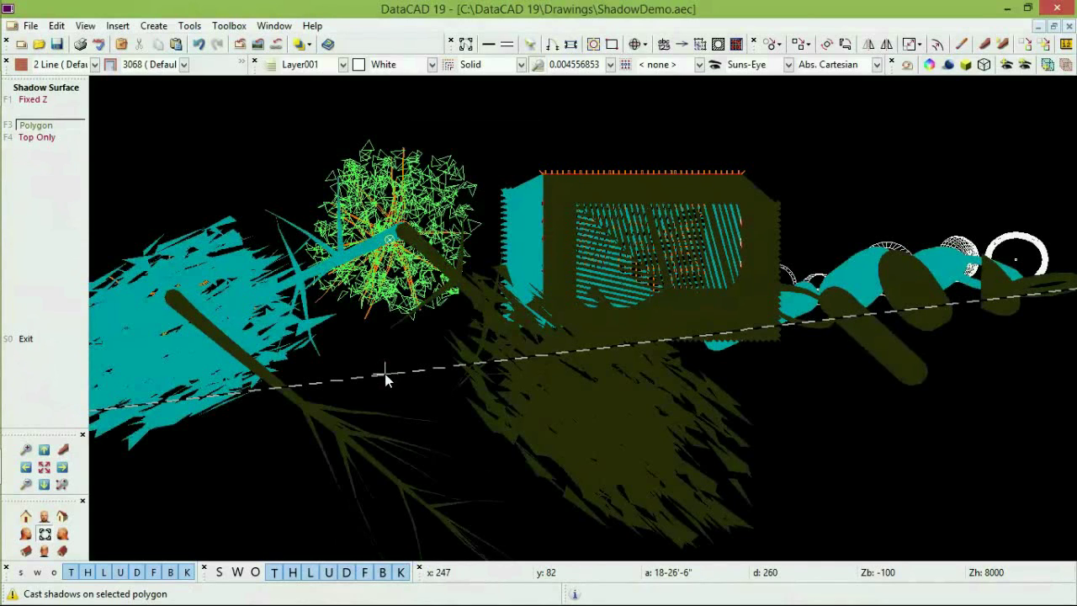
right_click(283, 451)
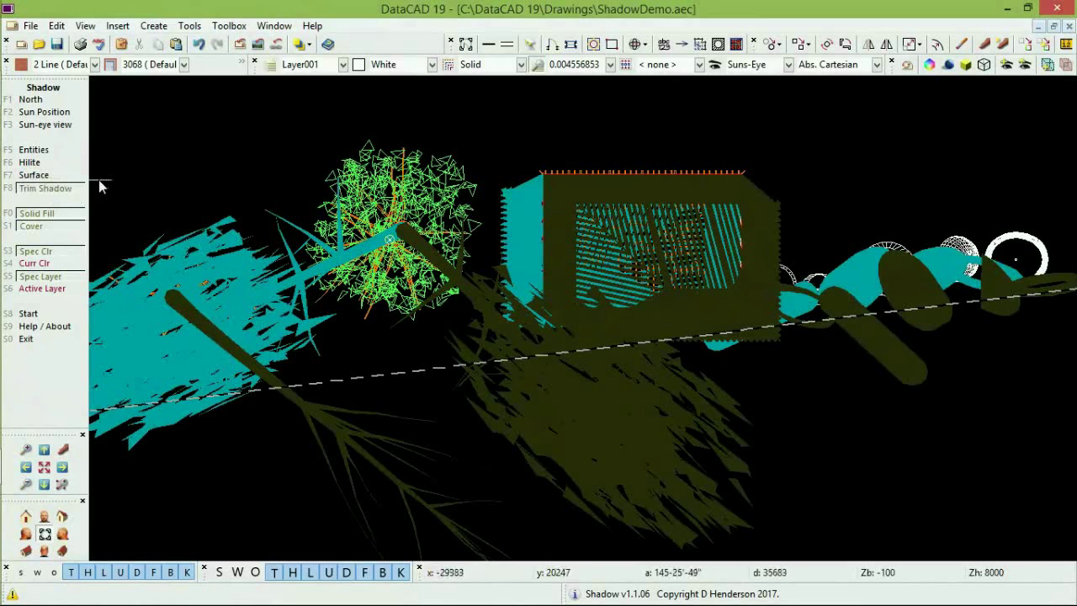
Change the shadow colour to olive Color_231 and regenerate shadows for 203 entities.
left_click(49, 266)
left_click(53, 301)
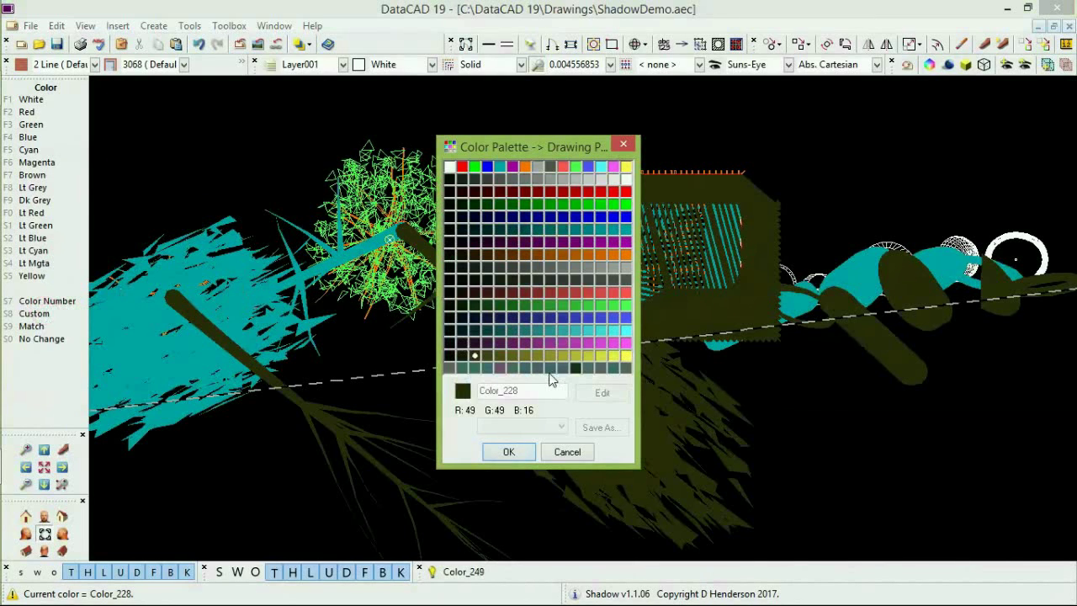
left_click(512, 356)
left_click(517, 451)
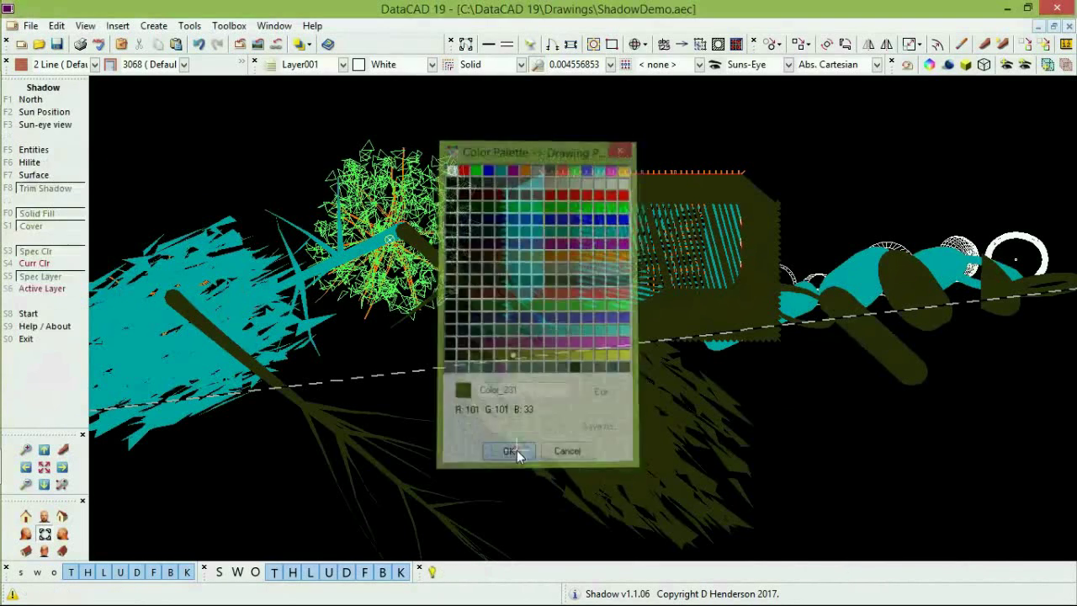
left_click(50, 314)
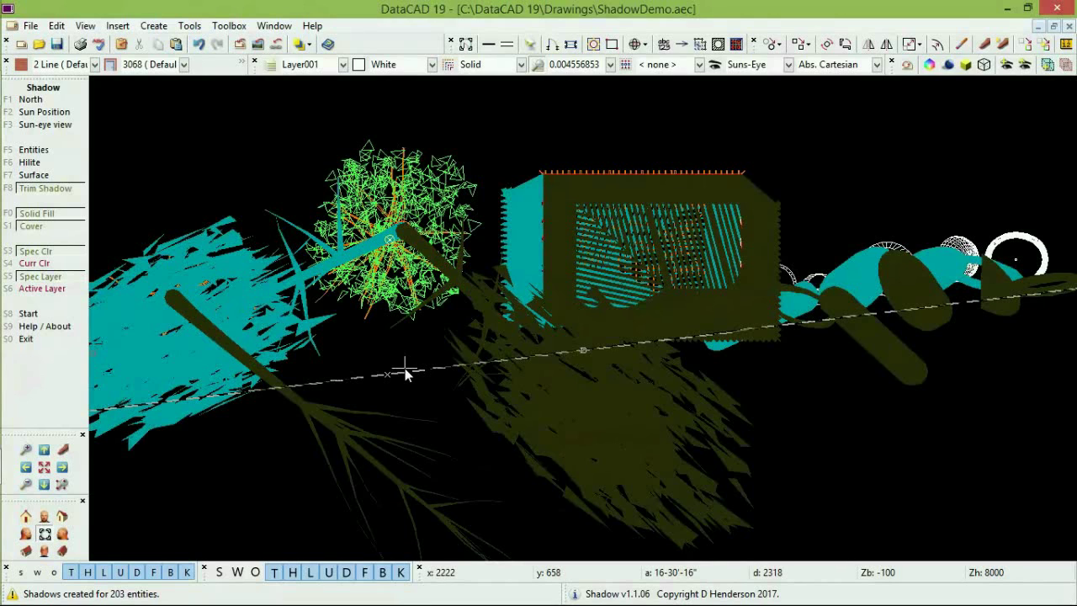
Show the model in perspective back elevation and turn Trim Shadow on.
left_click(63, 517)
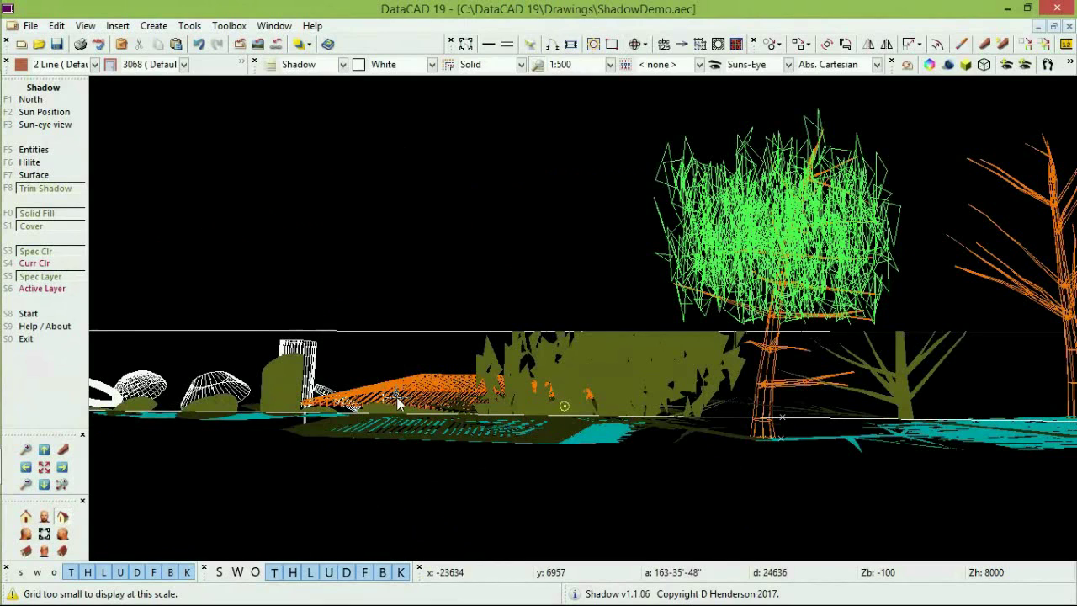
left_click(43, 551)
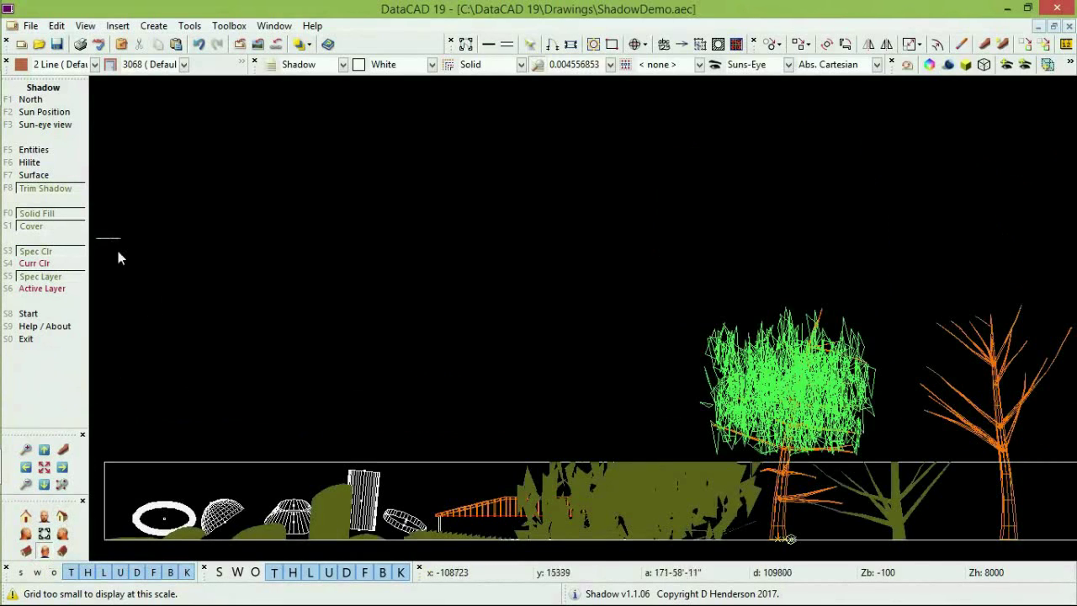
left_click(51, 188)
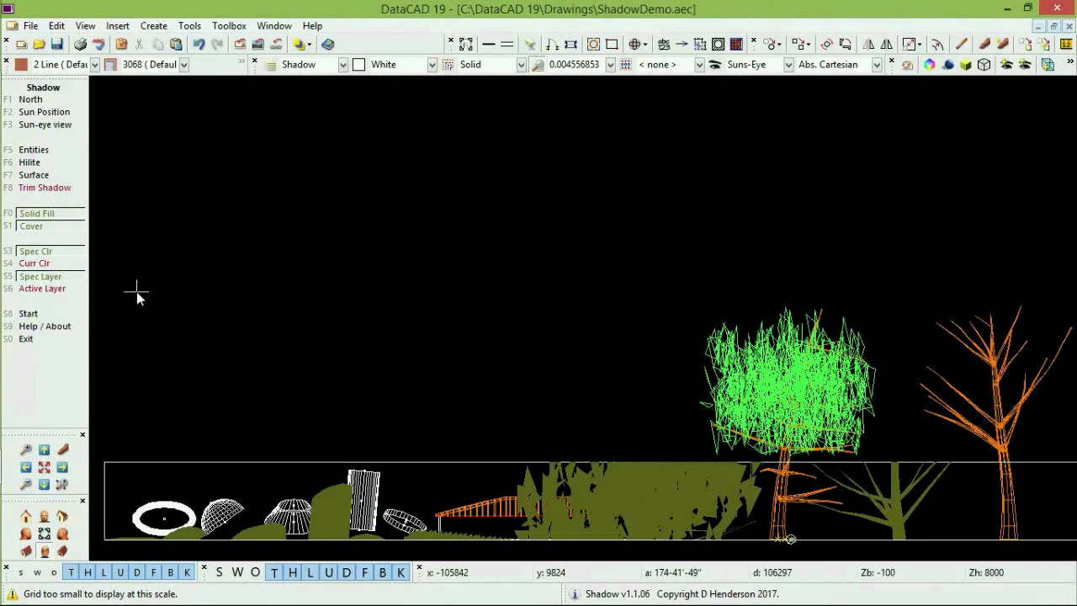
Recolour the shadows to yellow-olive Color_235 and regenerate them for 533 entities.
left_click(67, 252)
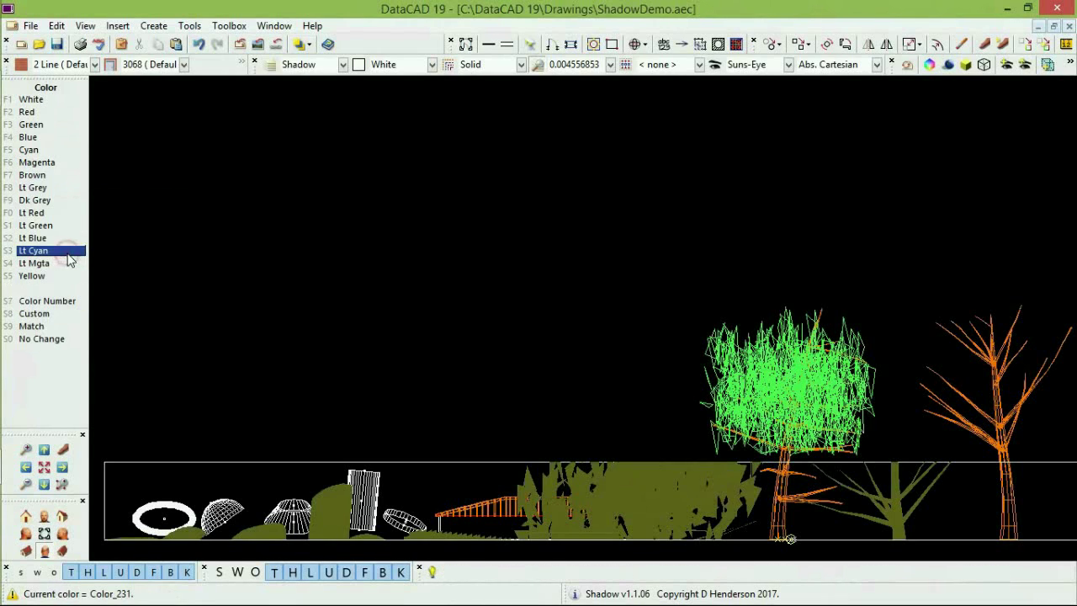
left_click(44, 317)
left_click(562, 354)
left_click(505, 451)
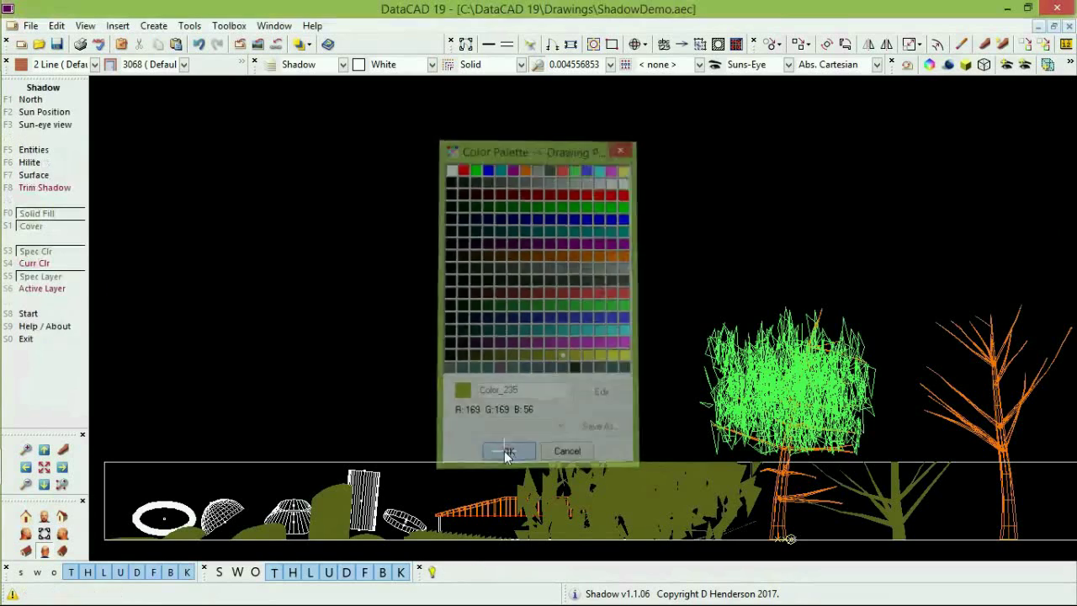
left_click(34, 314)
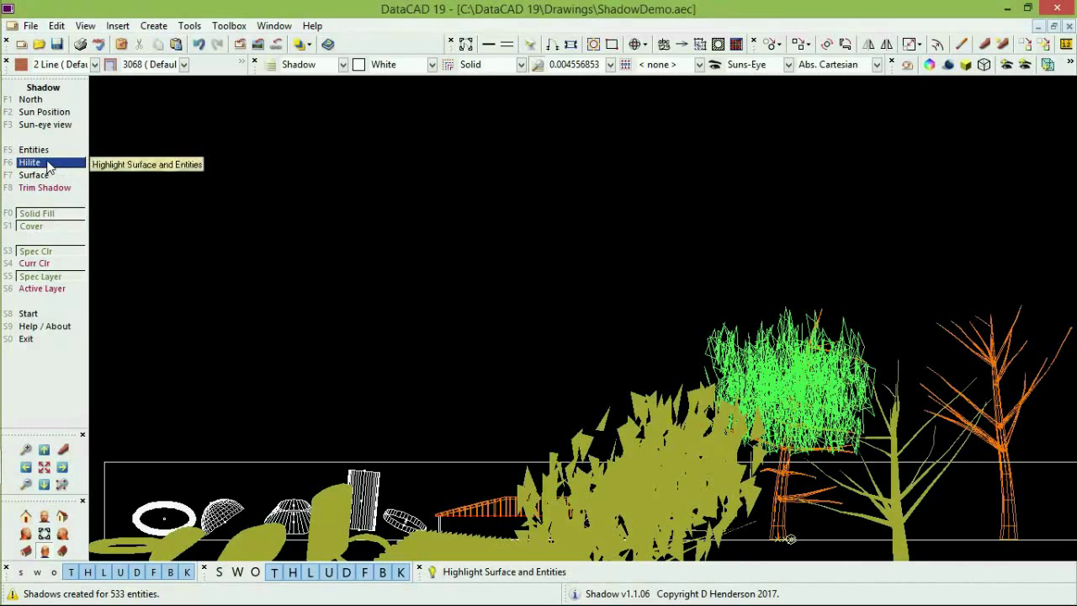
Set the entity highlight colour to red with a line spacing of 13.
left_click(47, 165)
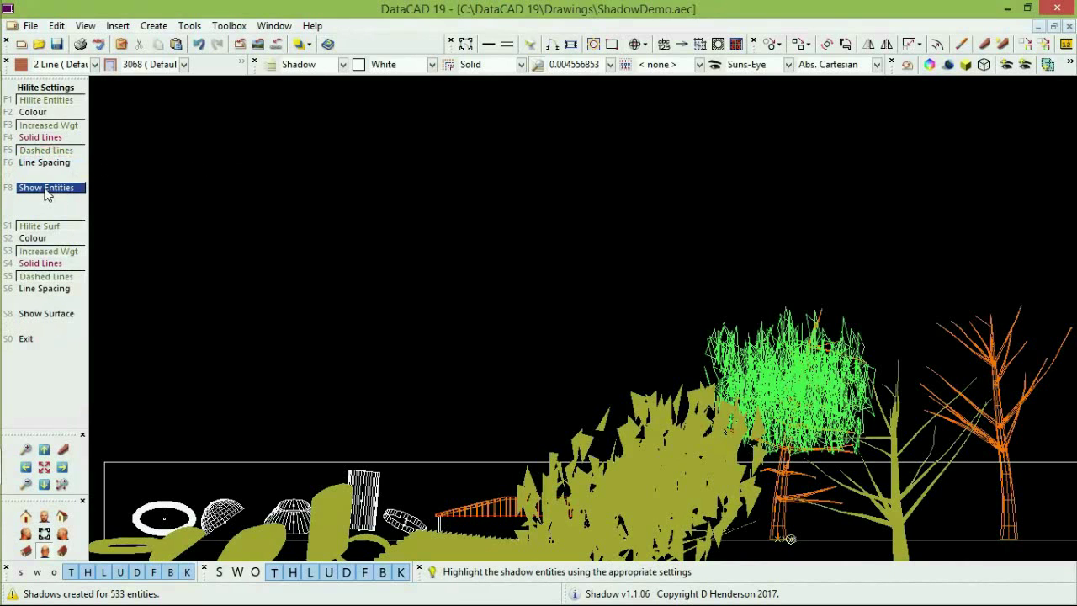
left_click(46, 192)
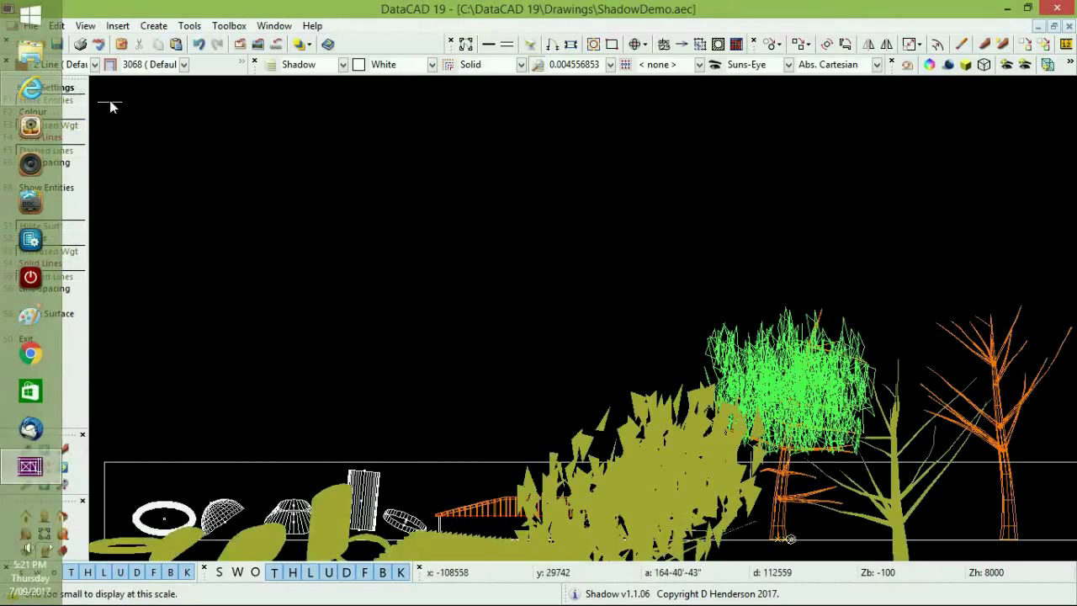
left_click(71, 113)
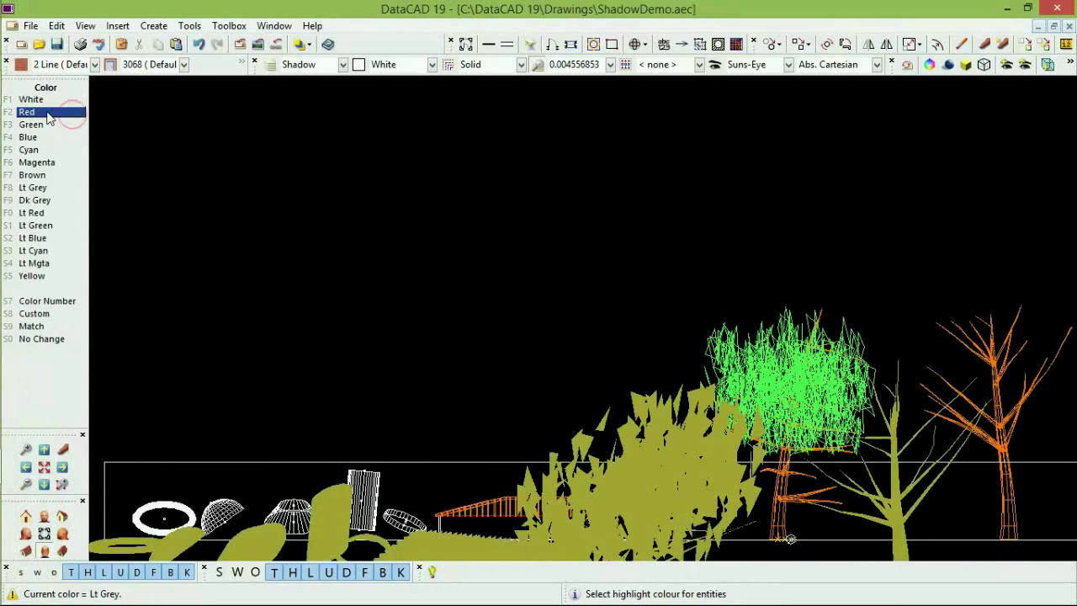
left_click(48, 112)
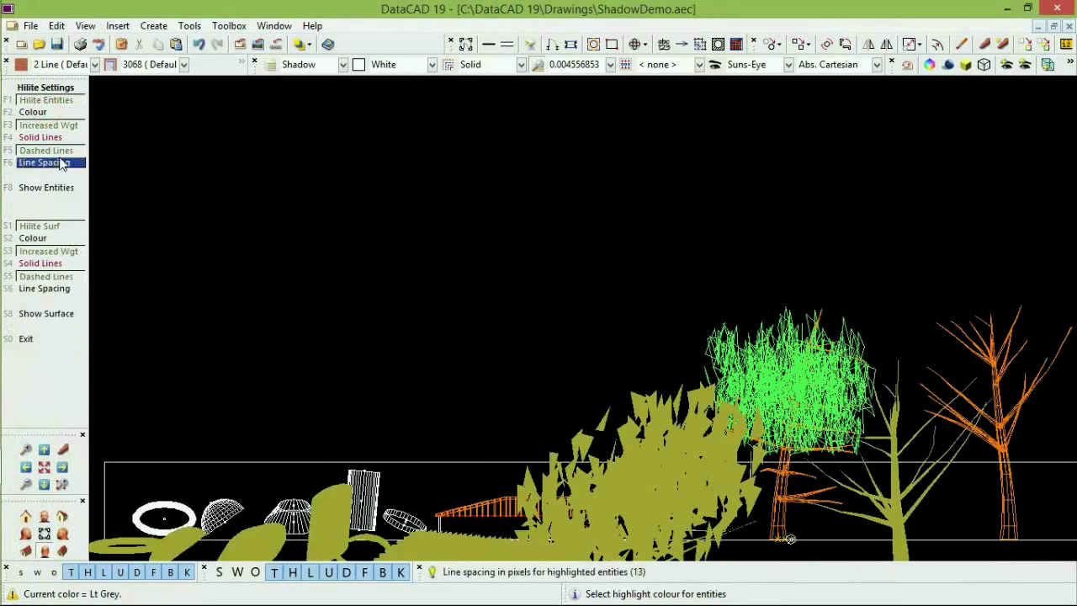
left_click(52, 165)
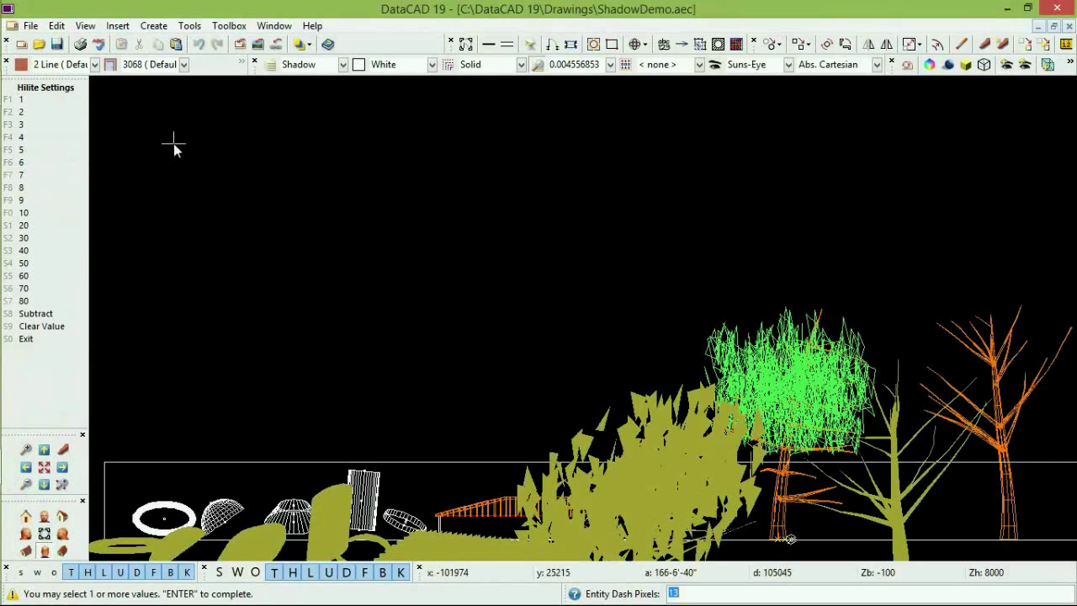
key("Return")
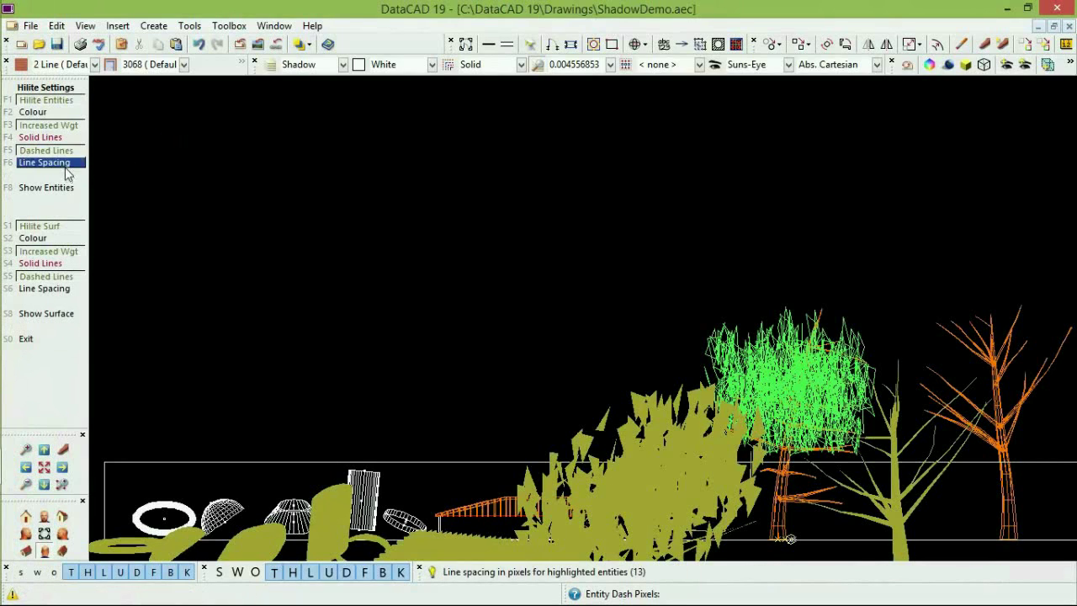
Turn on dashed lines and increased weight, then highlight the casting entities and wall outline.
left_click(71, 139)
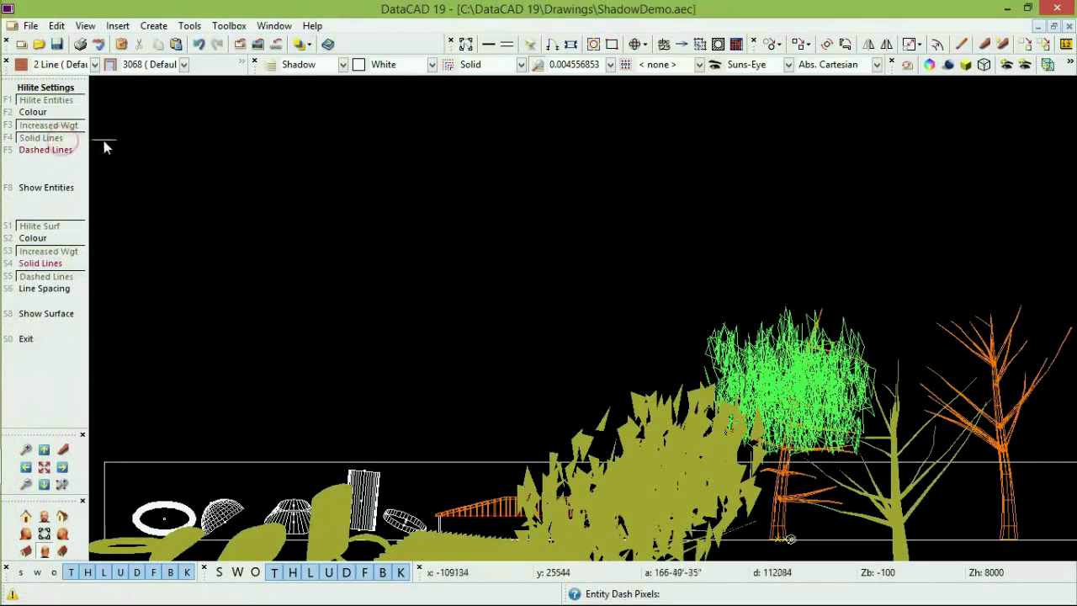
left_click(71, 126)
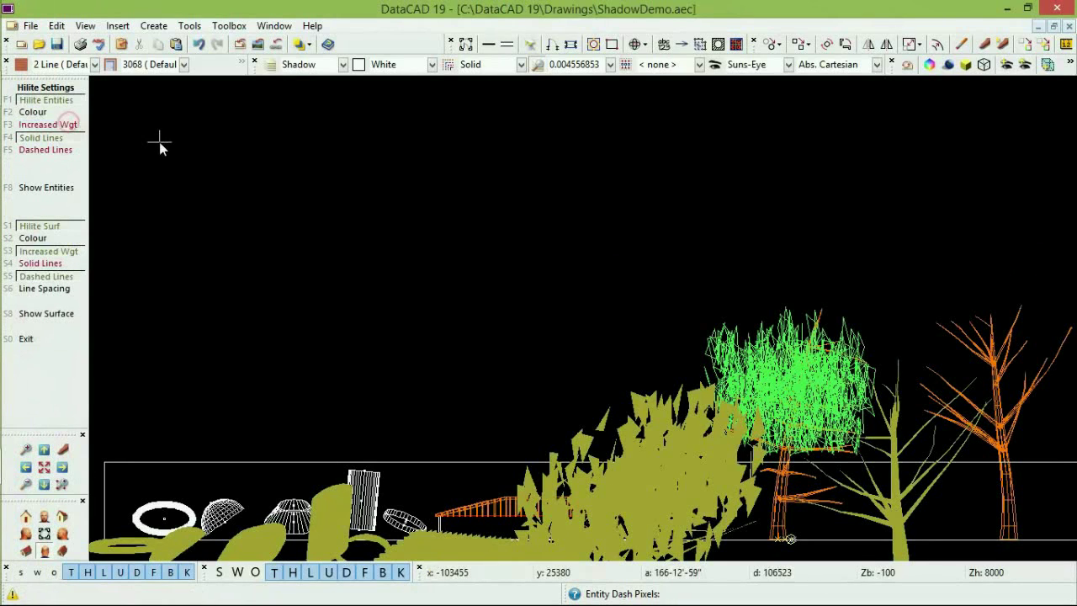
left_click(62, 193)
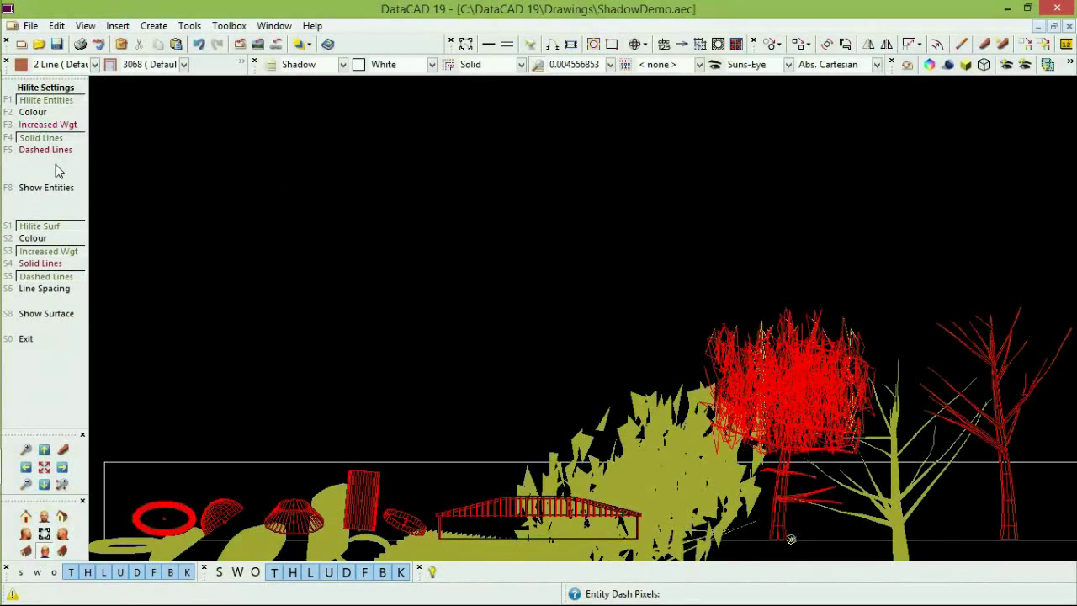
left_click(49, 318)
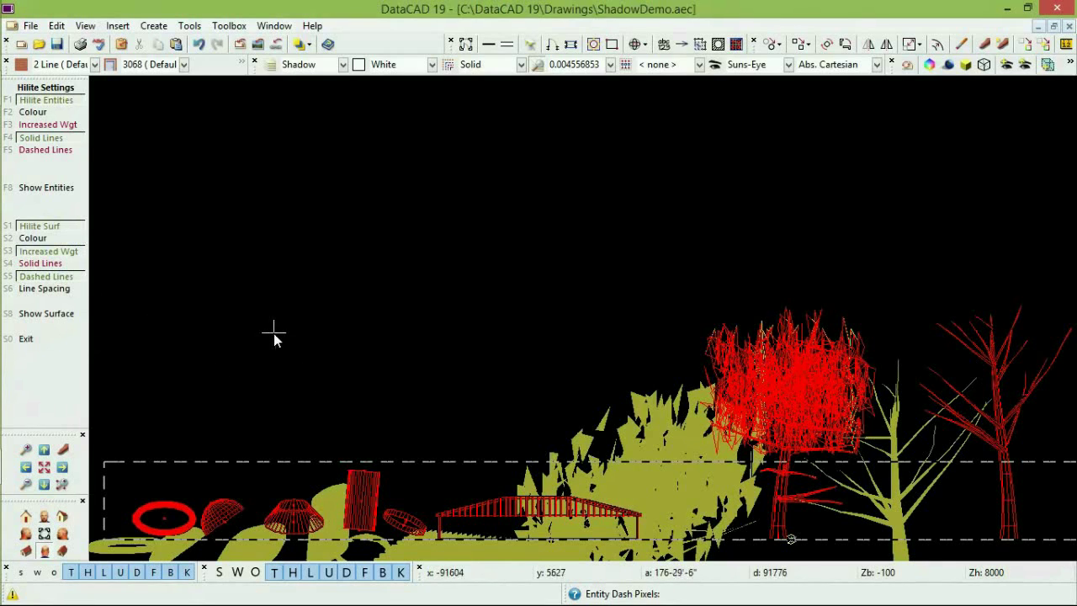
right_click(211, 234)
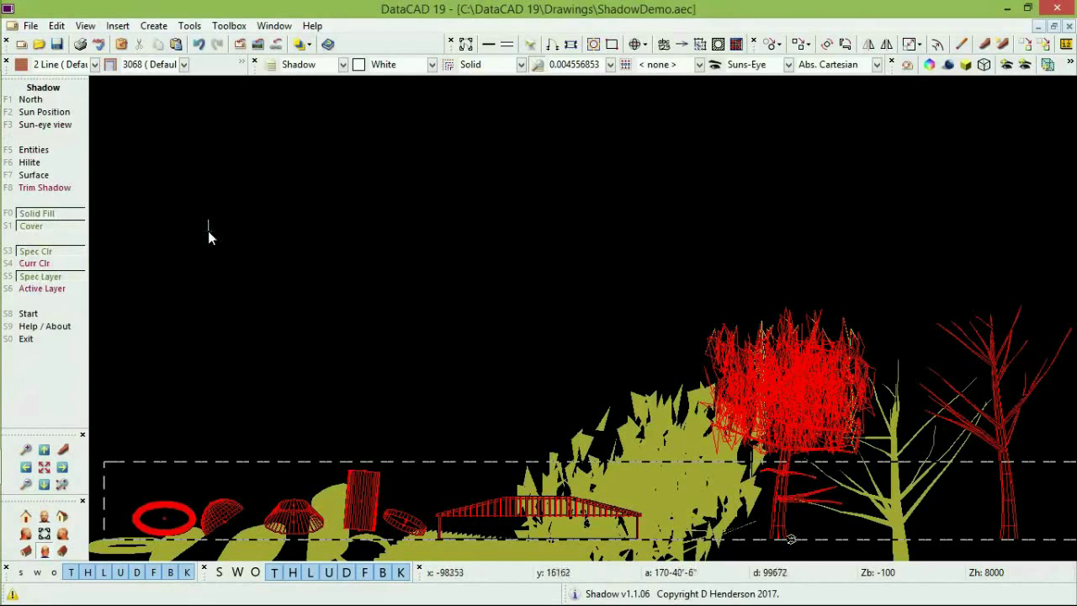
Switch to sun-eye then an isometric view and highlight the shadow-casting entities in red.
left_click(64, 126)
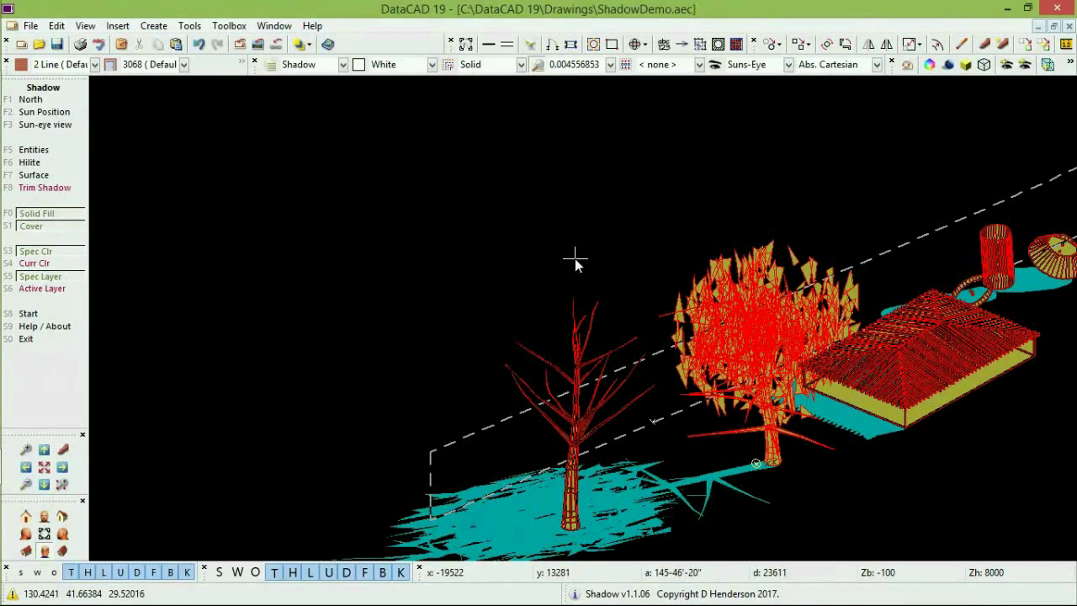
left_click(989, 402)
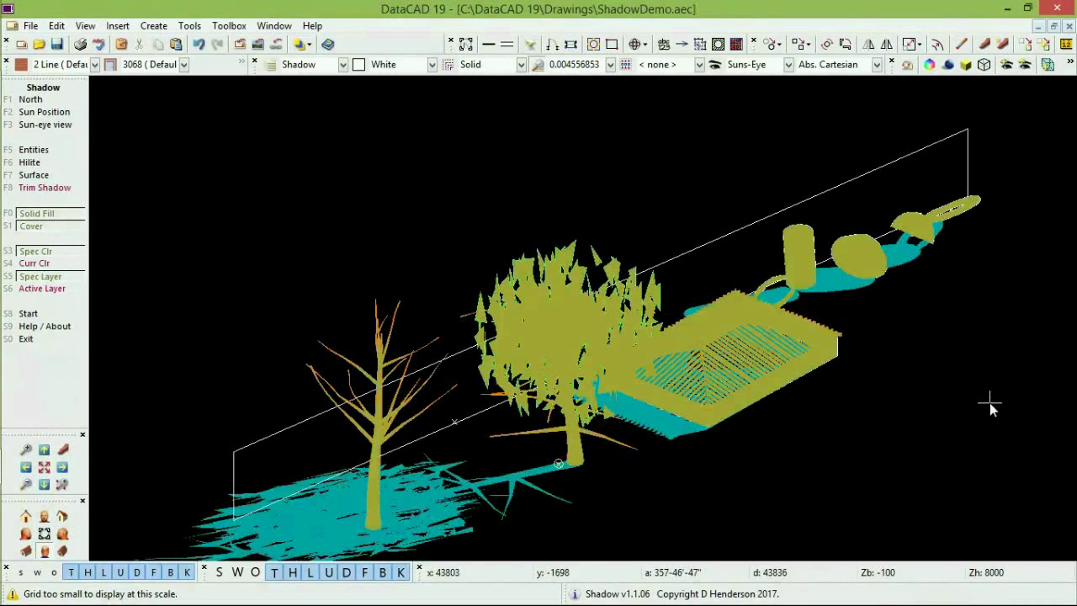
left_click(46, 162)
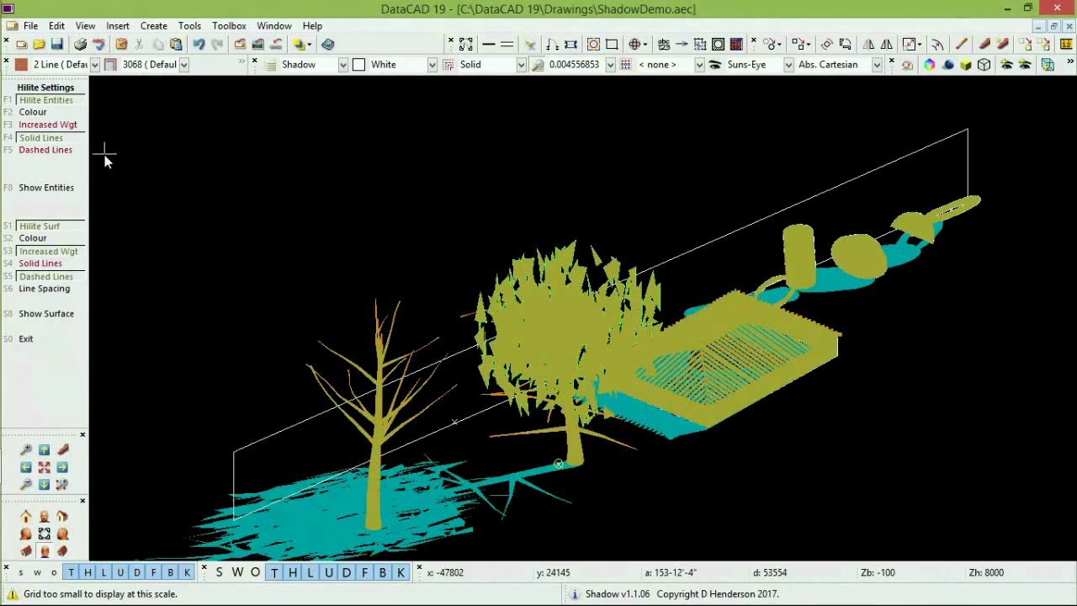
left_click(66, 190)
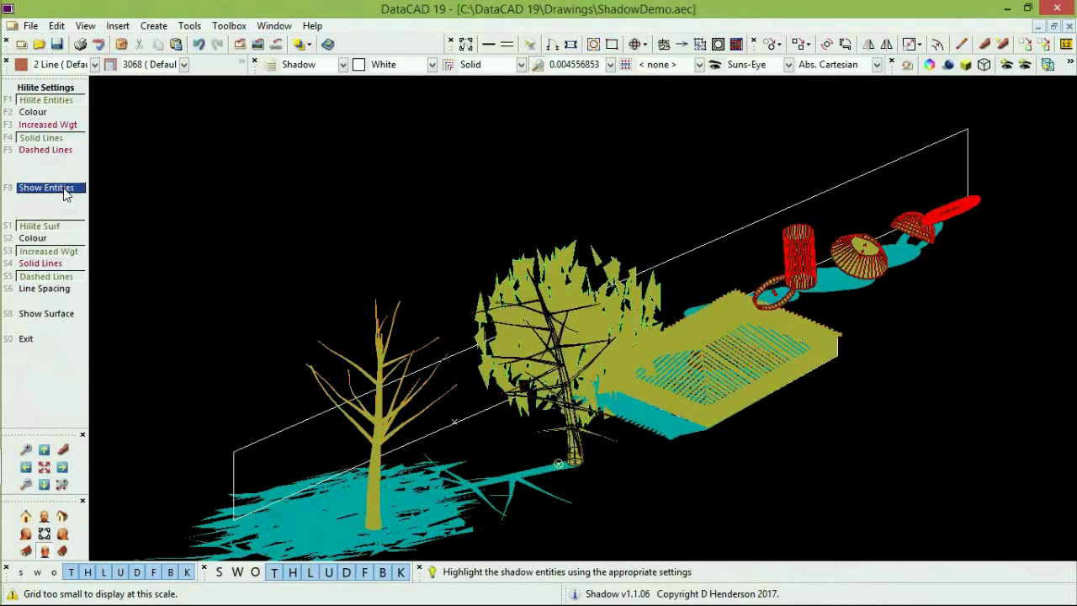